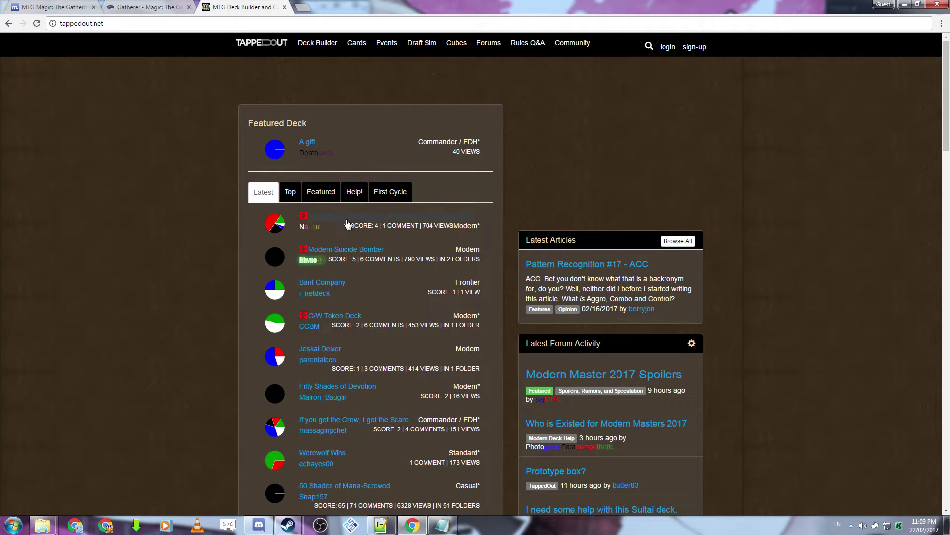
Open the Modern deck "The Nahiri Living End - One More Soul To The Call" from TappedOut's latest decks.
{"action": "left_click", "coordinate": [342, 249]}
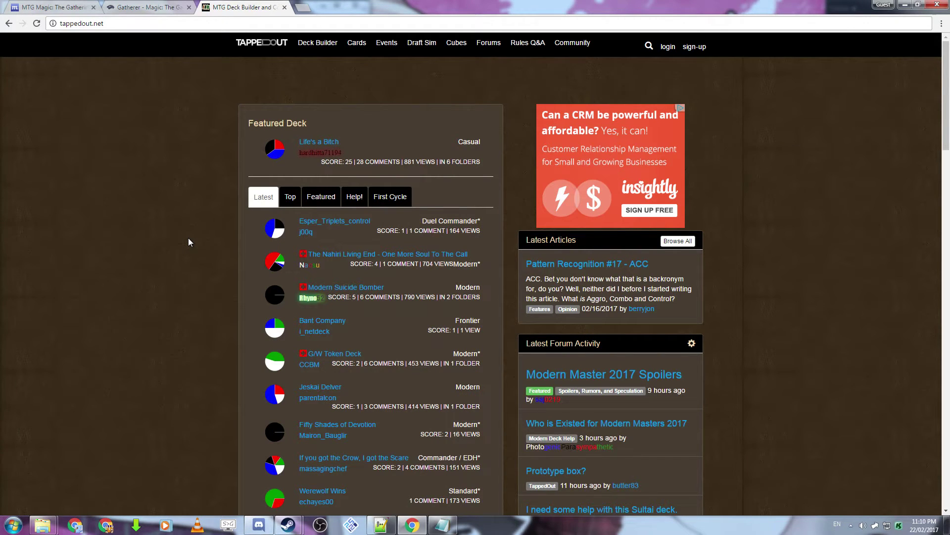
{"action": "left_click", "coordinate": [318, 43]}
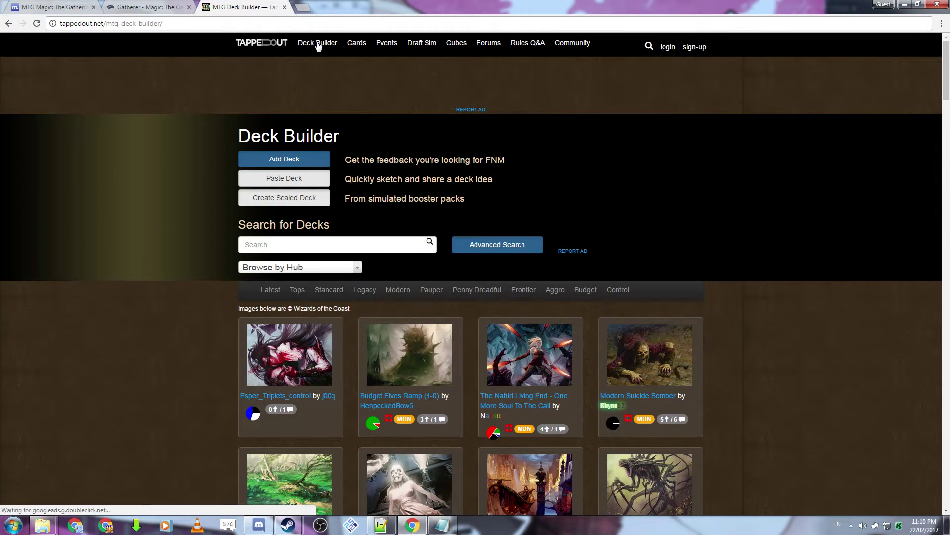
{"action": "left_click", "coordinate": [524, 395]}
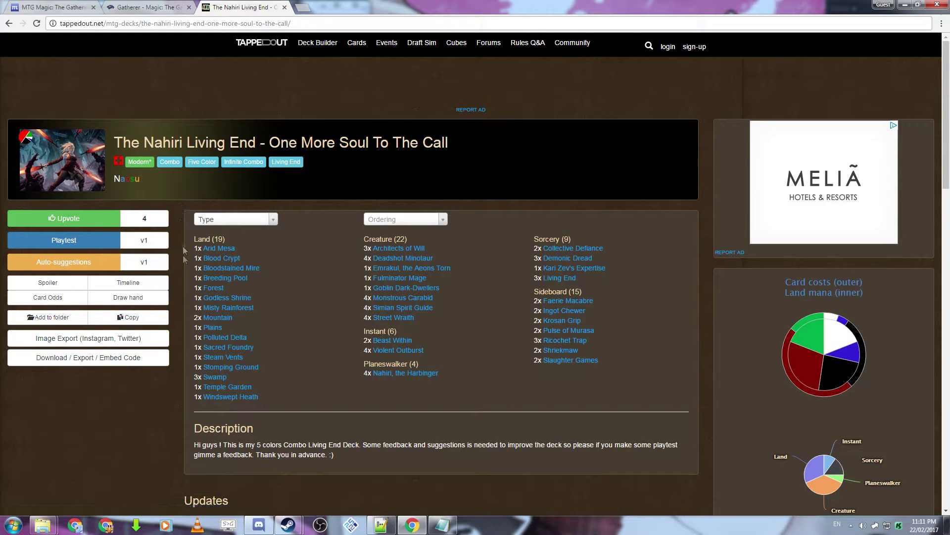
Export the Nahiri Living End decklist as a Text (.txt) file and close the export dialog.
{"action": "left_click", "coordinate": [78, 359]}
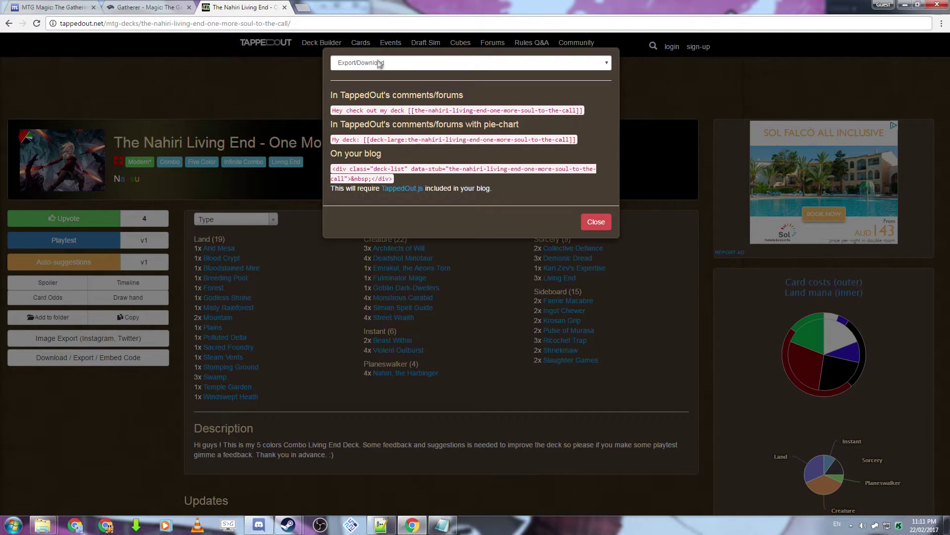
{"action": "left_click", "coordinate": [396, 63]}
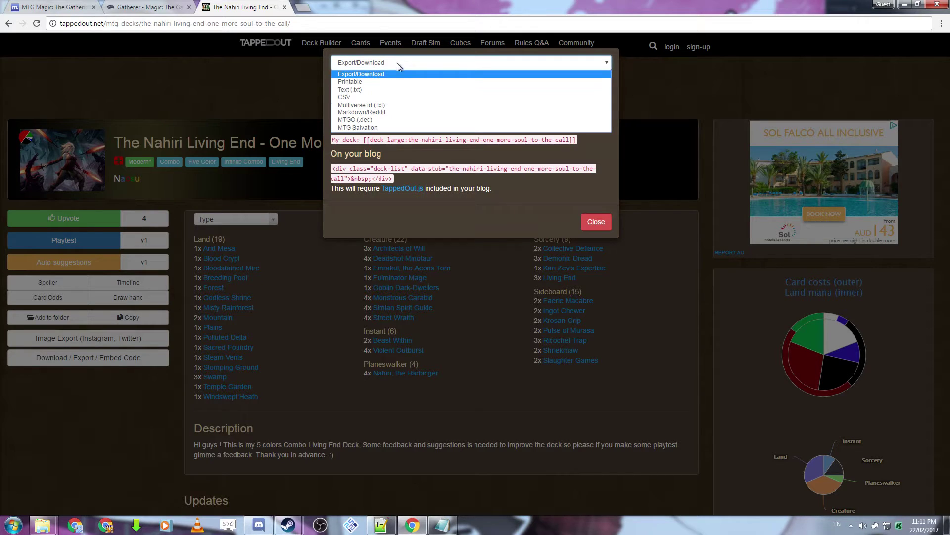
{"action": "left_click", "coordinate": [374, 89]}
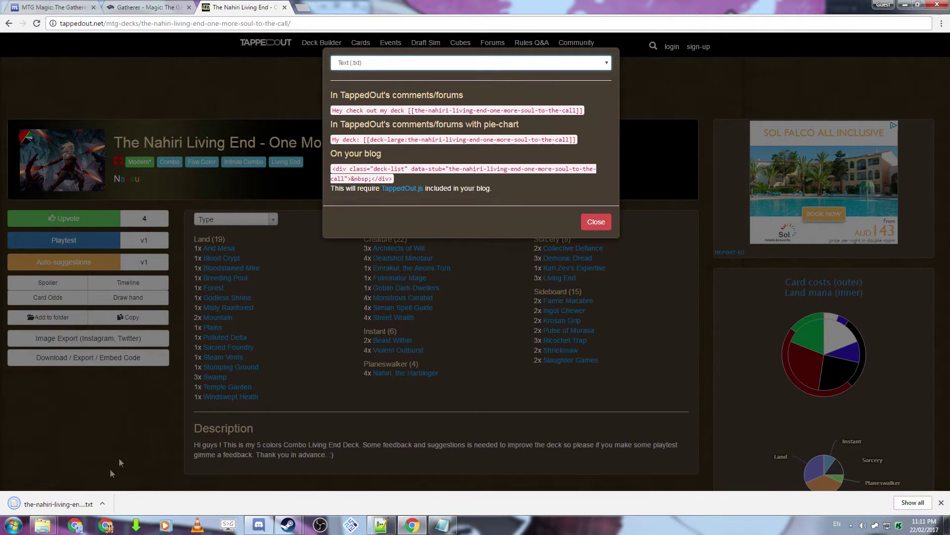
{"action": "left_click", "coordinate": [597, 222]}
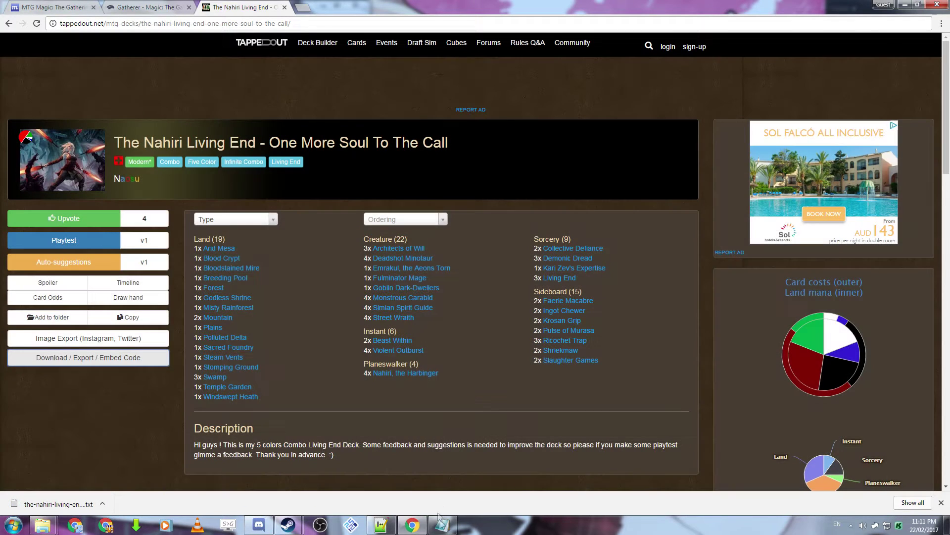
Bring up the Notepad decklist, close the TappedOut page and search magiccards.info for the first listed card, Bone Saw.
{"action": "left_click", "coordinate": [439, 521]}
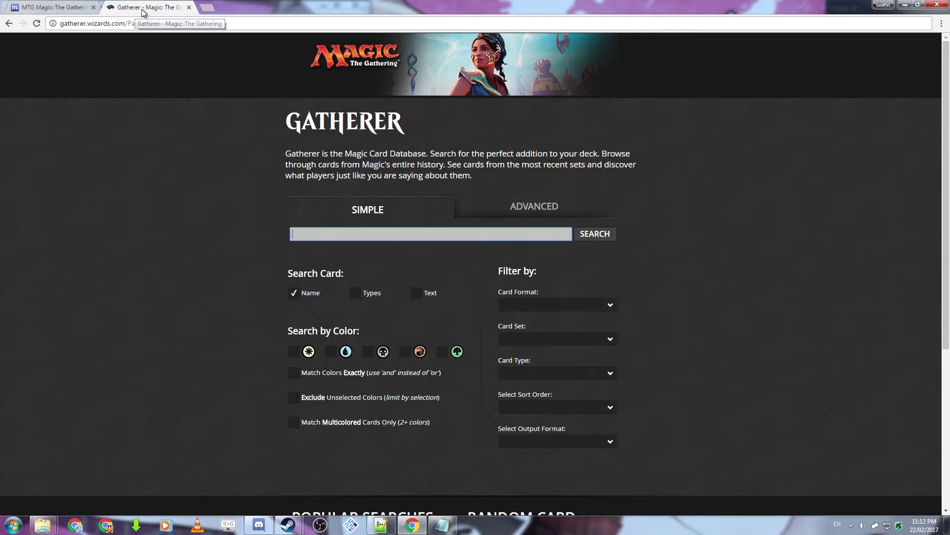
{"action": "key", "text": "ctrl+w"}
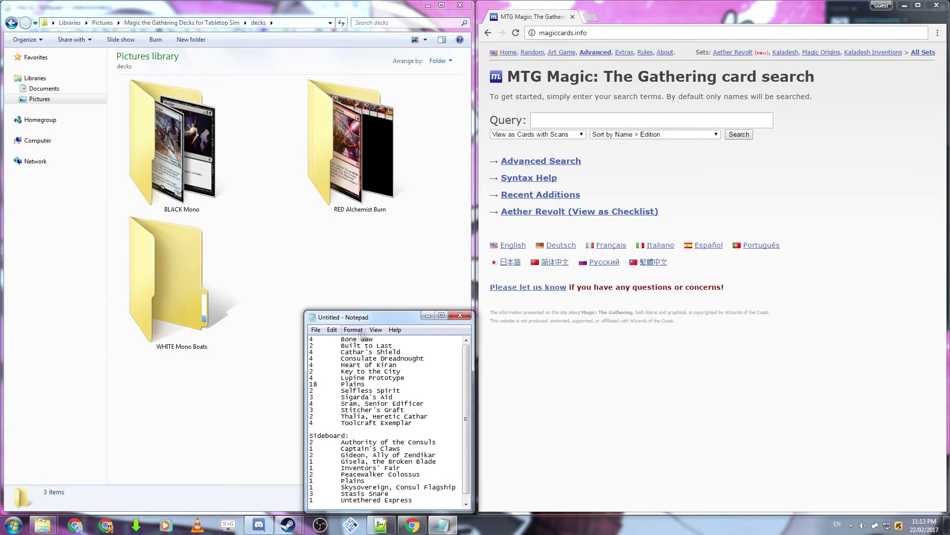
{"action": "left_click_drag", "start_coordinate": [379, 339], "coordinate": [342, 339]}
{"action": "key", "text": "ctrl+c"}
{"action": "left_click", "coordinate": [557, 120]}
{"action": "key", "text": "ctrl+v"}
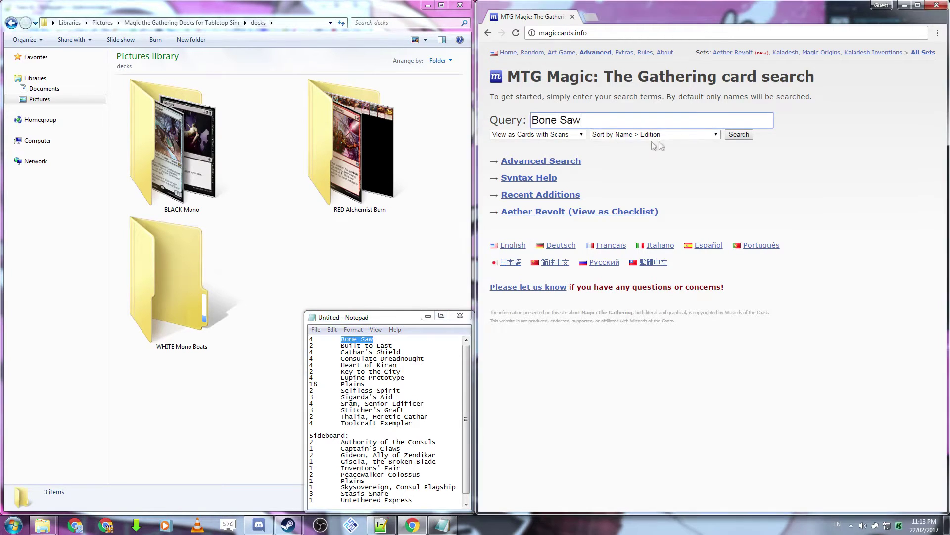
{"action": "left_click", "coordinate": [741, 136]}
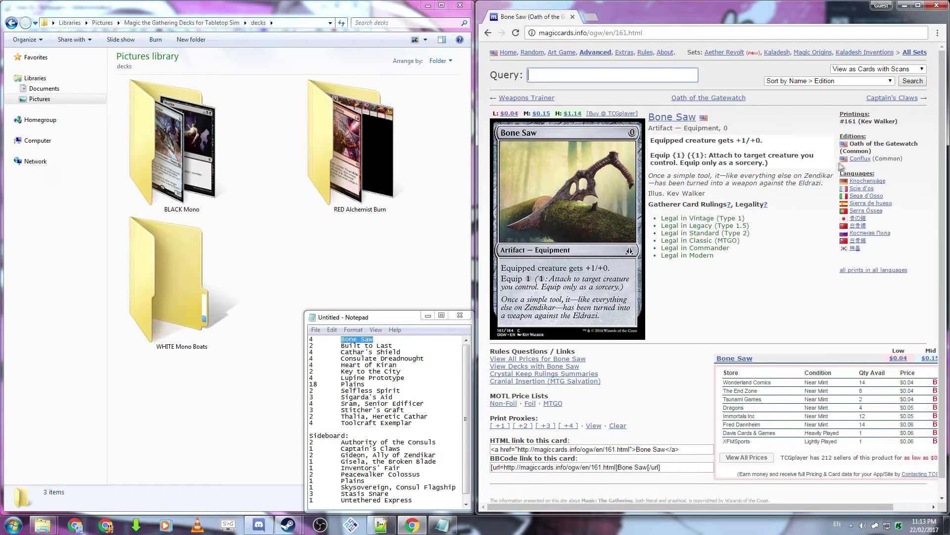
Compare Bone Saw's Conflux edition with Oath of the Gatewatch and save the latter's image into the WHITE Mono Boats folder.
{"action": "left_click", "coordinate": [854, 159]}
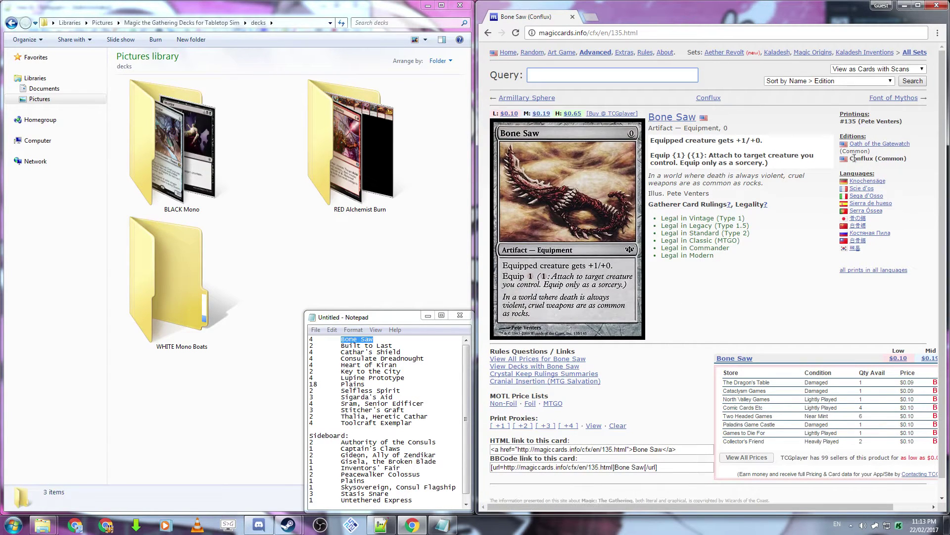
{"action": "left_click", "coordinate": [867, 144]}
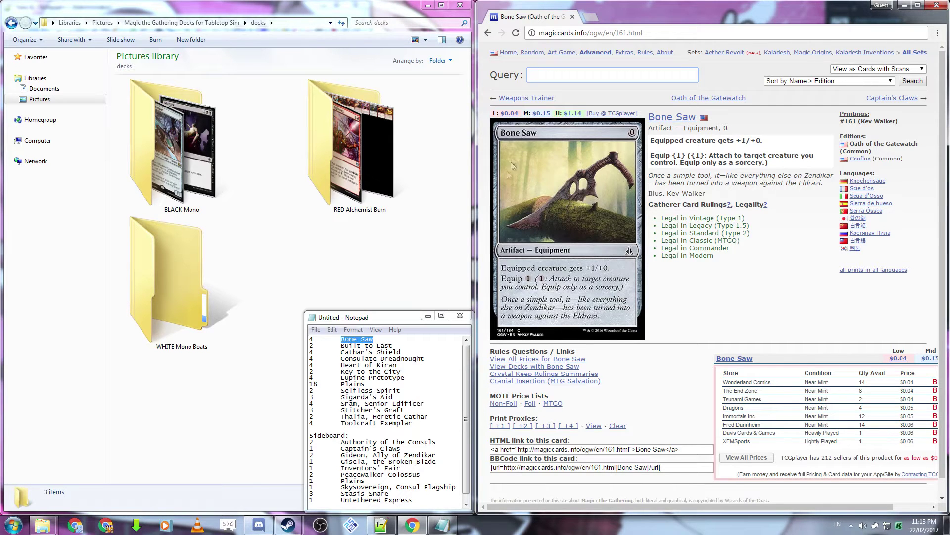
{"action": "left_click_drag", "start_coordinate": [590, 218], "coordinate": [158, 288]}
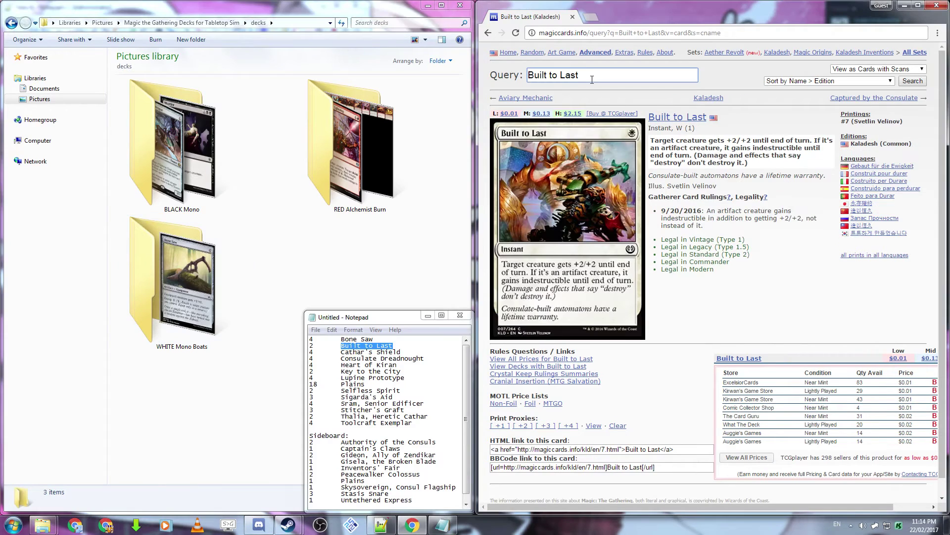
Save the card images for Built to Last, Skysovereign, Consul Flagship and Stasis Snare into the WHITE Mono Boats folder.
{"action": "left_click_drag", "start_coordinate": [603, 208], "coordinate": [183, 282]}
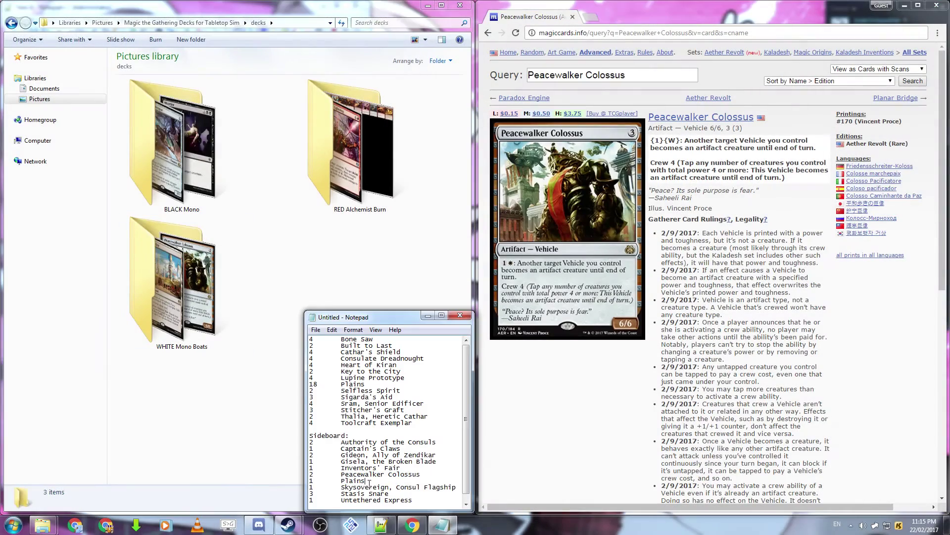
{"action": "left_click_drag", "start_coordinate": [456, 487], "coordinate": [341, 487]}
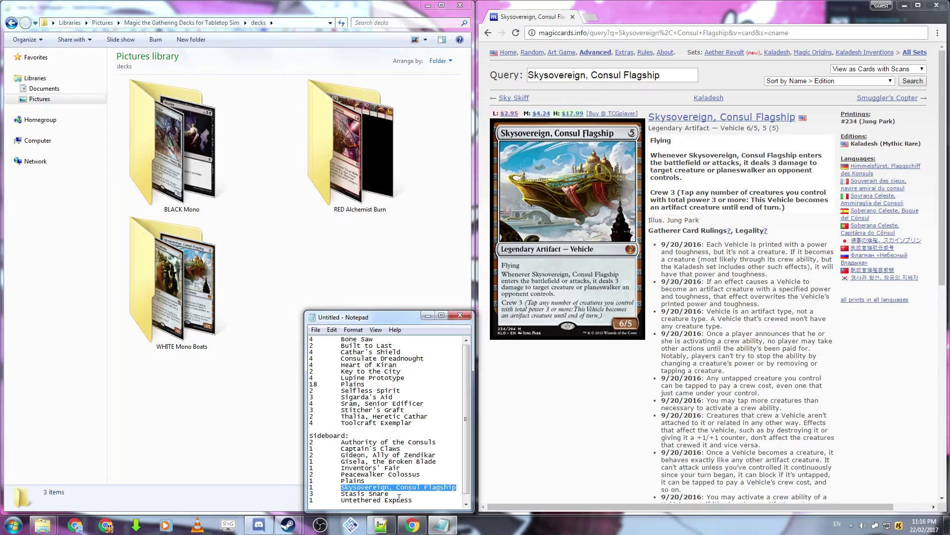
{"action": "left_click_drag", "start_coordinate": [389, 494], "coordinate": [341, 494]}
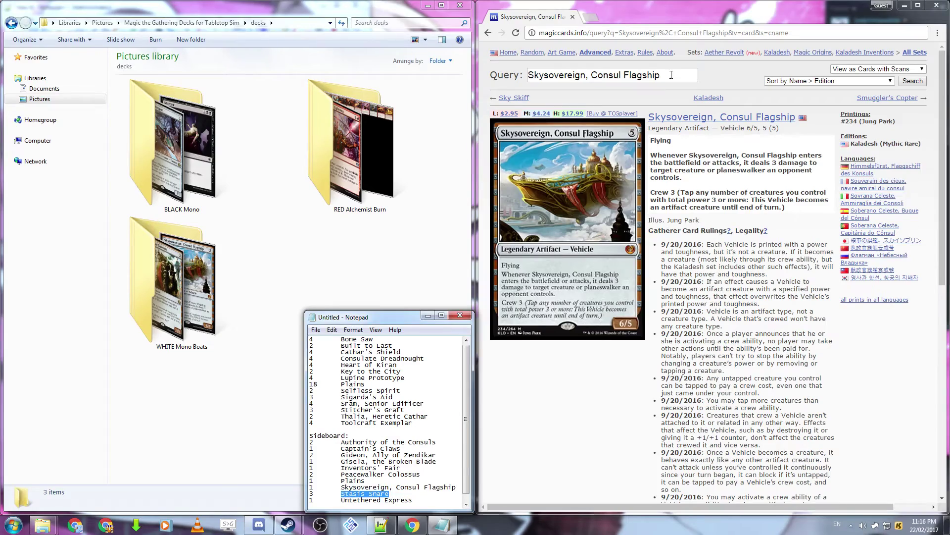
{"action": "left_click_drag", "start_coordinate": [567, 228], "coordinate": [175, 277]}
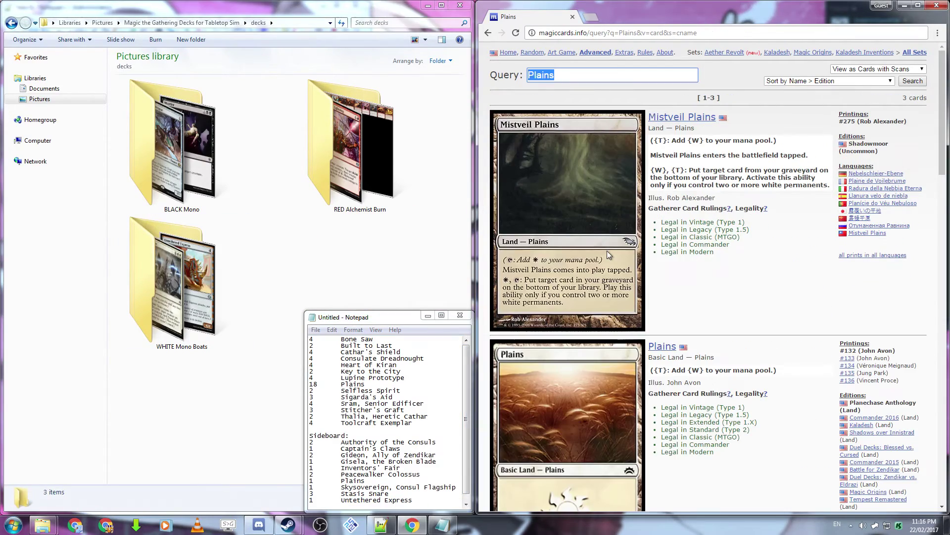
Save Plains images from the Planechase Anthology, Commander 2016 and Kaladesh editions into the WHITE Mono Boats folder.
{"action": "scroll", "coordinate": [611, 251], "scroll_direction": "down", "scroll_amount": 4}
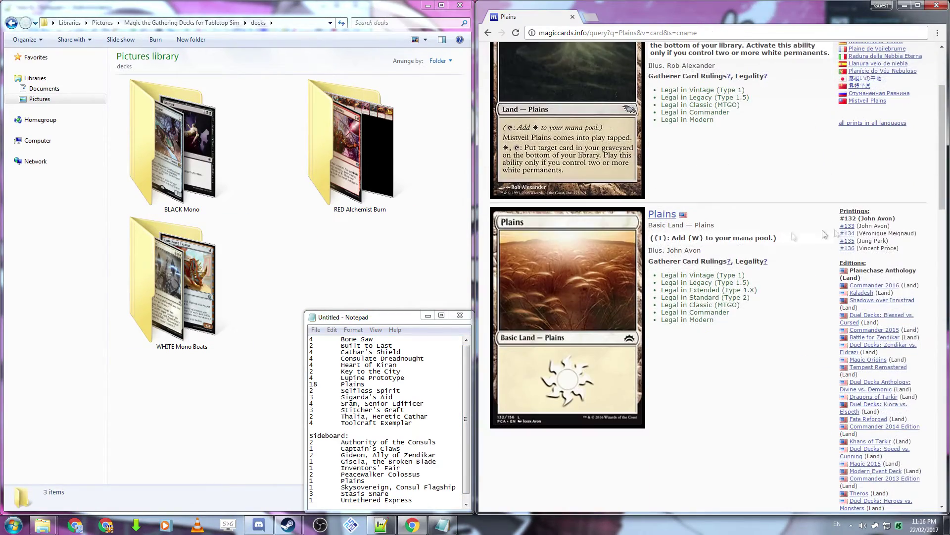
{"action": "left_click_drag", "start_coordinate": [564, 297], "coordinate": [182, 279]}
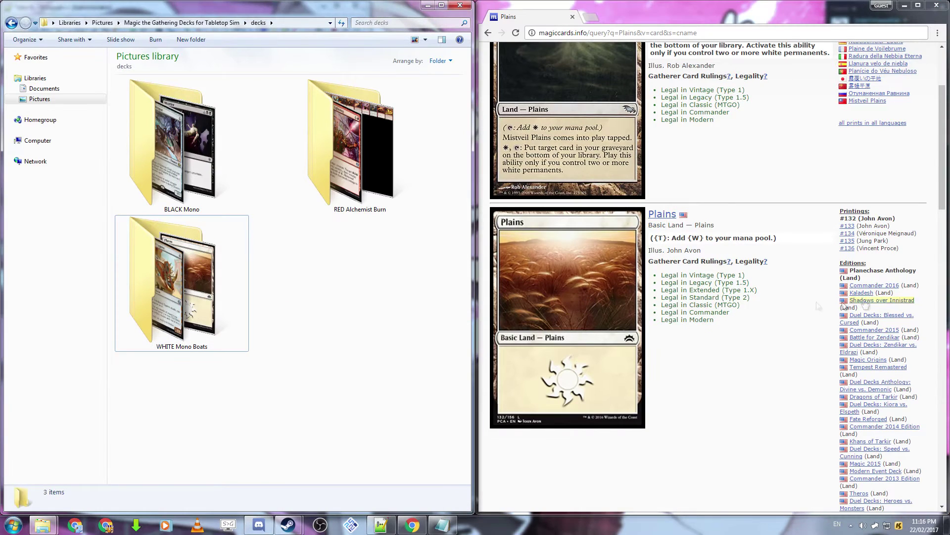
{"action": "left_click", "coordinate": [874, 285]}
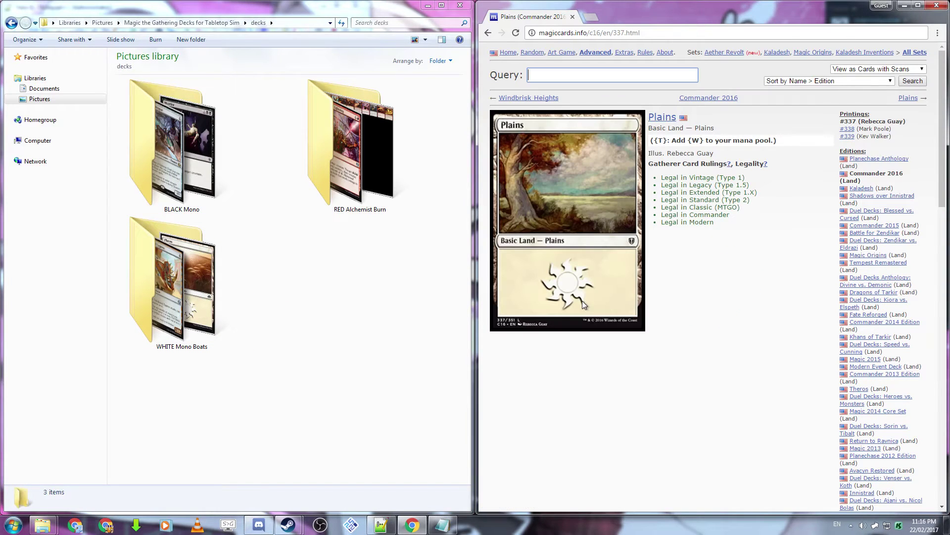
{"action": "left_click_drag", "start_coordinate": [593, 221], "coordinate": [182, 283]}
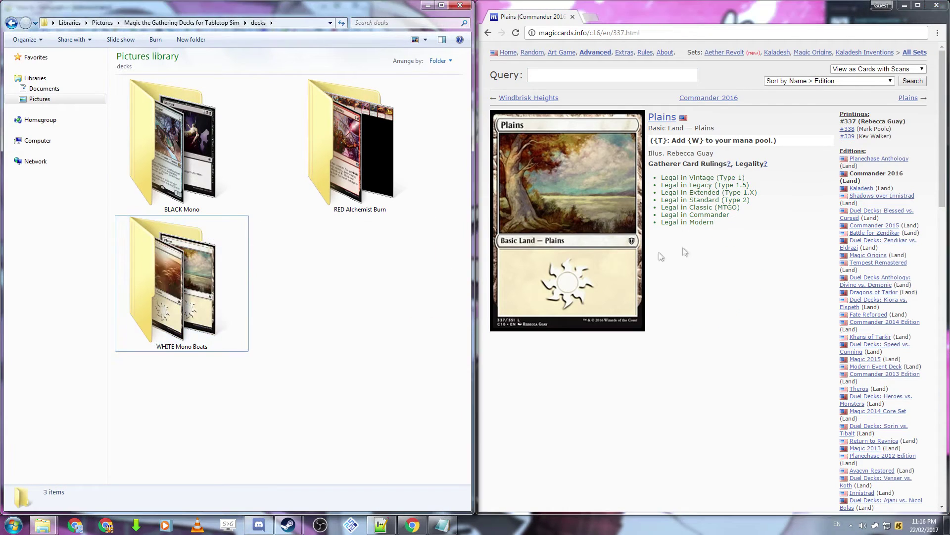
{"action": "left_click", "coordinate": [862, 188]}
{"action": "left_click_drag", "start_coordinate": [598, 221], "coordinate": [205, 278]}
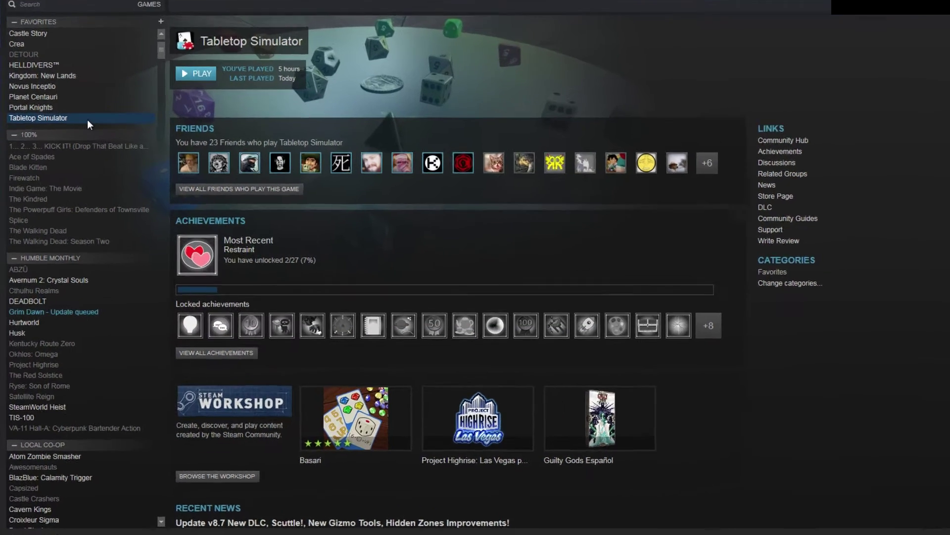
Switch to Steam and open Tabletop Simulator's local files folder through its properties.
{"action": "right_click", "coordinate": [74, 139]}
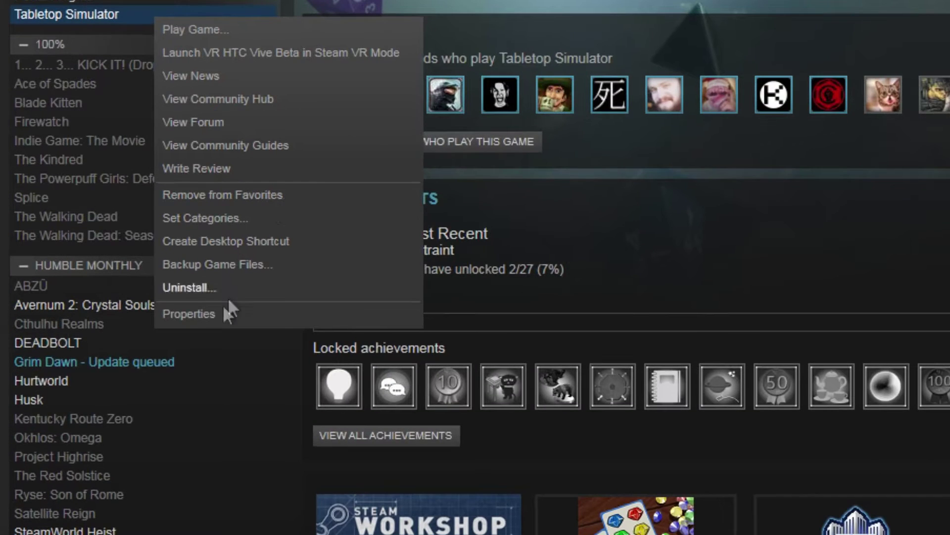
{"action": "left_click", "coordinate": [218, 315]}
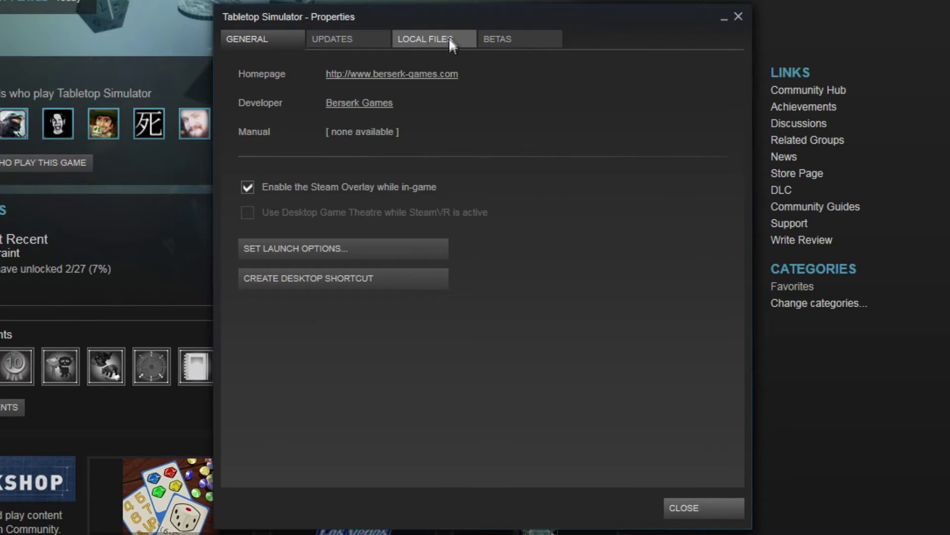
{"action": "left_click", "coordinate": [752, 11]}
{"action": "left_click", "coordinate": [319, 109]}
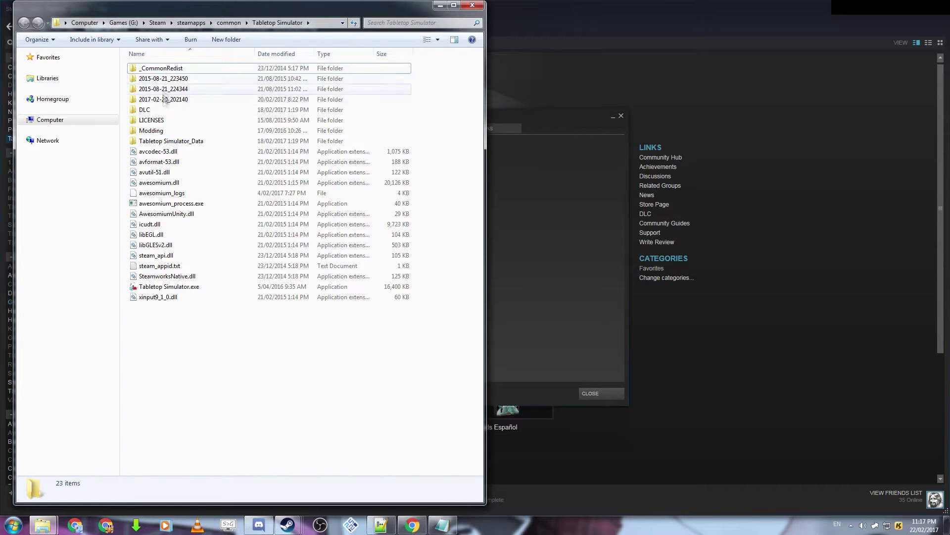
Launch TTS-Deck-Editor.exe from the Deck Builder folder inside Modding.
{"action": "double_click", "coordinate": [165, 131]}
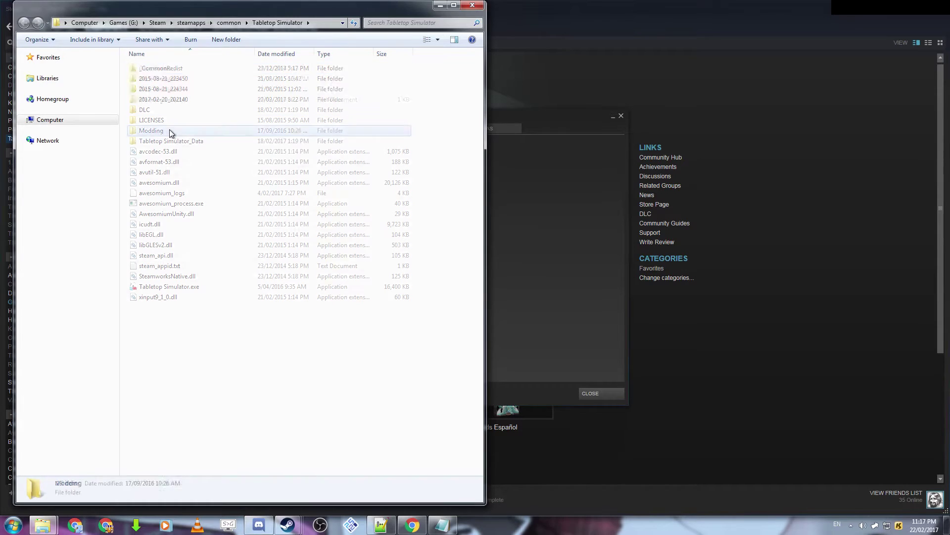
{"action": "double_click", "coordinate": [166, 69]}
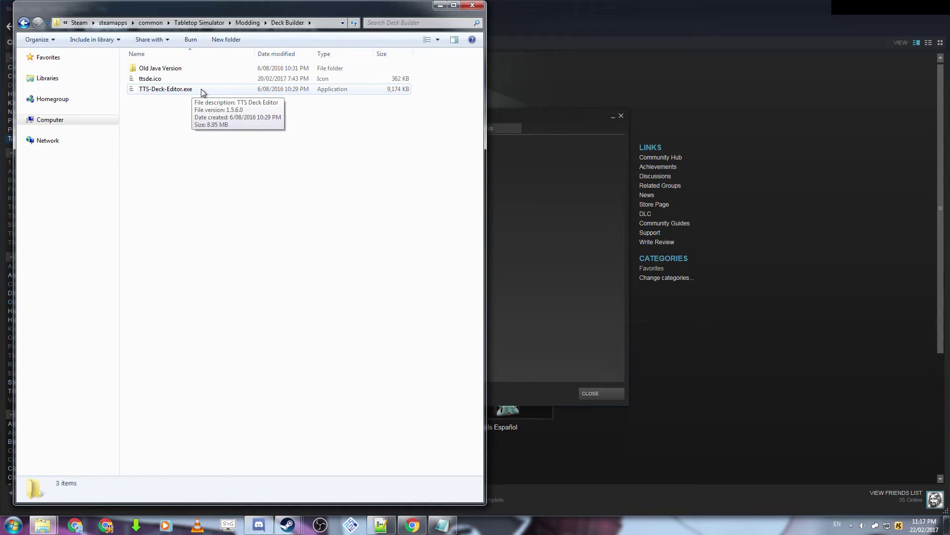
{"action": "double_click", "coordinate": [201, 88]}
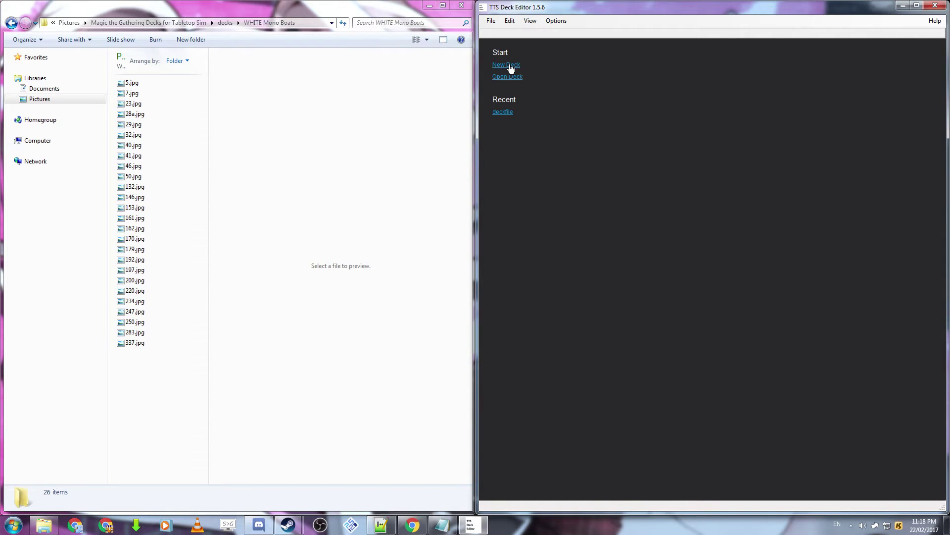
Create a new deck with width 10 and height 7, and bring up the Notepad decklist to check card quantities.
{"action": "left_click", "coordinate": [511, 68]}
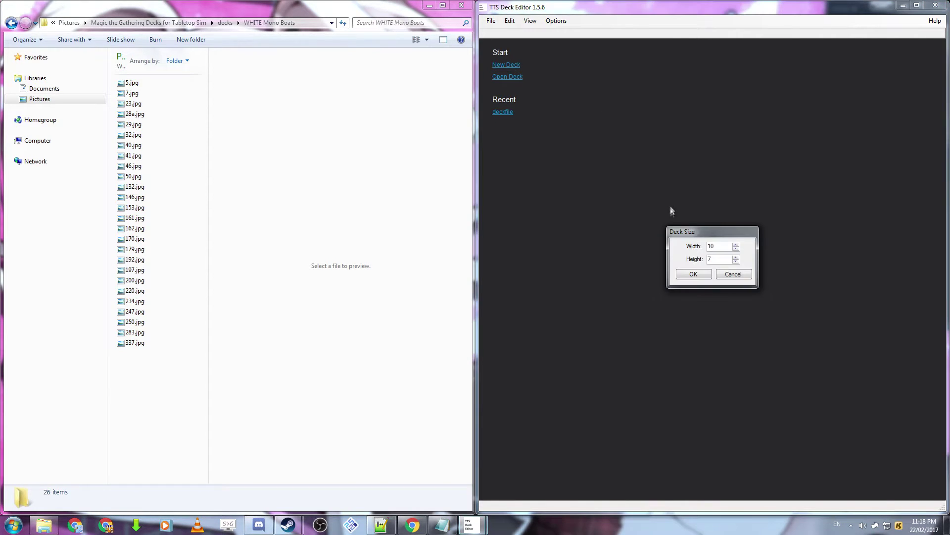
{"action": "left_click", "coordinate": [693, 274]}
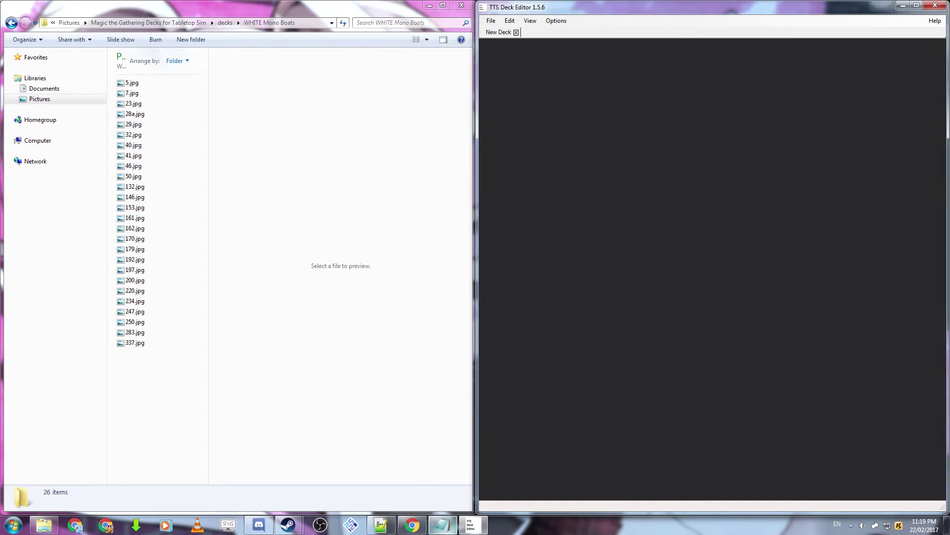
{"action": "left_click", "coordinate": [442, 524]}
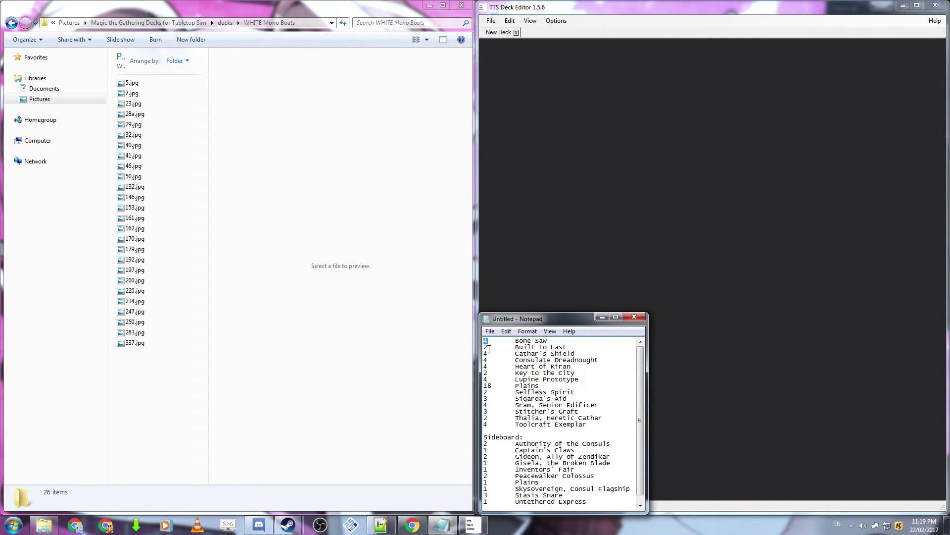
{"action": "double_click", "coordinate": [487, 347]}
{"action": "key", "text": "Left"}
Find the Bone Saw image, 161.jpg, in the WHITE Mono Boats folder and place it in deck slot 1.
{"action": "left_click", "coordinate": [134, 84]}
{"action": "key", "text": "Down"}
{"action": "key", "text": "Down"}
{"action": "key", "text": "Down"}
{"action": "key", "text": "Down"}
{"action": "key", "text": "Down"}
{"action": "key", "text": "Down"}
{"action": "key", "text": "Down"}
{"action": "key", "text": "Down"}
{"action": "key", "text": "Down"}
{"action": "key", "text": "Down"}
{"action": "key", "text": "Down"}
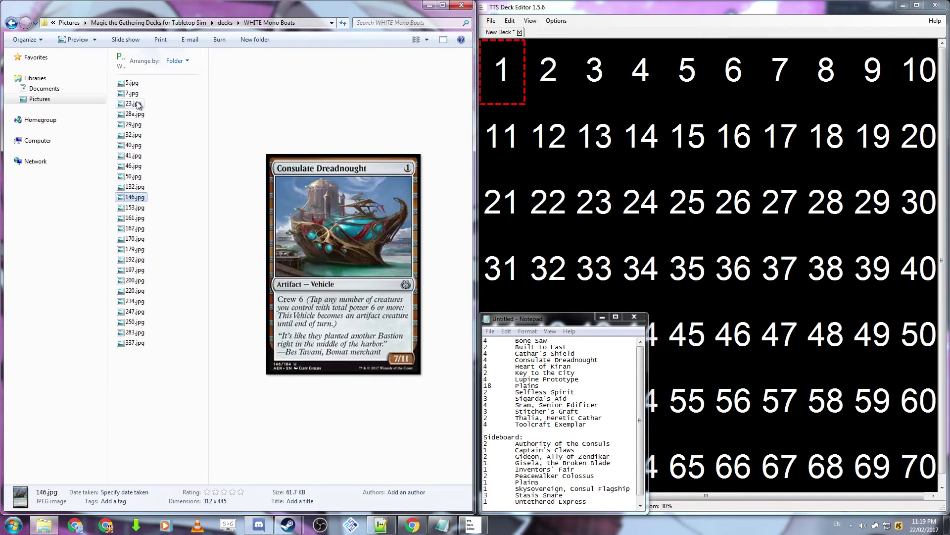
{"action": "key", "text": "Down"}
{"action": "key", "text": "Down"}
{"action": "left_click_drag", "start_coordinate": [135, 218], "coordinate": [496, 85]}
Find the Built to Last image, 7.jpg, and place it in deck slot 2.
{"action": "key", "text": "Up"}
{"action": "key", "text": "Up"}
{"action": "key", "text": "Up"}
{"action": "key", "text": "Up"}
{"action": "key", "text": "Up"}
{"action": "key", "text": "Up"}
{"action": "key", "text": "Up"}
{"action": "key", "text": "Up"}
{"action": "key", "text": "Up"}
{"action": "key", "text": "Up"}
{"action": "key", "text": "Up"}
{"action": "key", "text": "Up"}
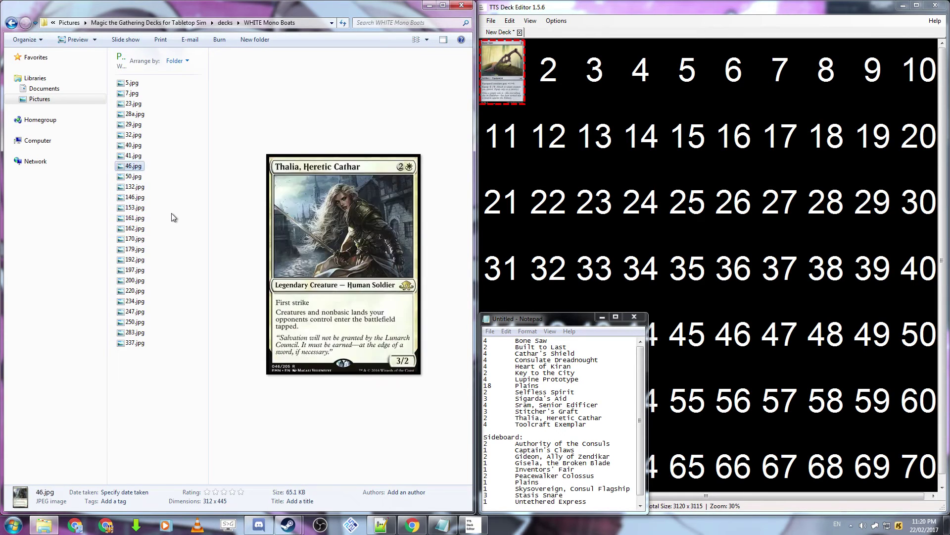
{"action": "left_click_drag", "start_coordinate": [132, 93], "coordinate": [564, 87]}
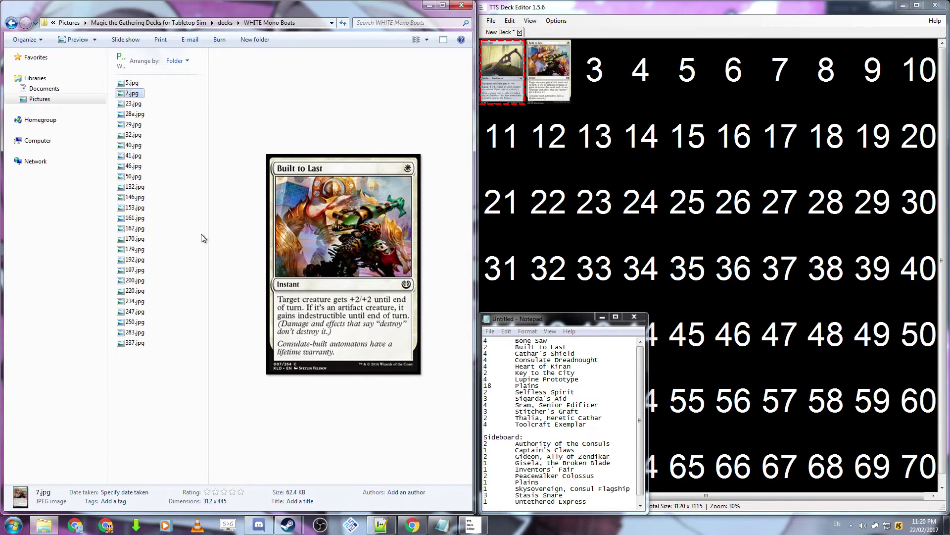
Find the Cathar's Shield image, 192.jpg, and place it in deck slot 3.
{"action": "key", "text": "Down"}
{"action": "key", "text": "Down"}
{"action": "key", "text": "Down"}
{"action": "key", "text": "Down"}
{"action": "key", "text": "Down"}
{"action": "key", "text": "Down"}
{"action": "key", "text": "Down"}
{"action": "key", "text": "Down"}
{"action": "key", "text": "Down"}
{"action": "key", "text": "Down"}
{"action": "key", "text": "Down"}
{"action": "key", "text": "Down"}
{"action": "key", "text": "Down"}
{"action": "key", "text": "Down"}
{"action": "key", "text": "Down"}
{"action": "key", "text": "Down"}
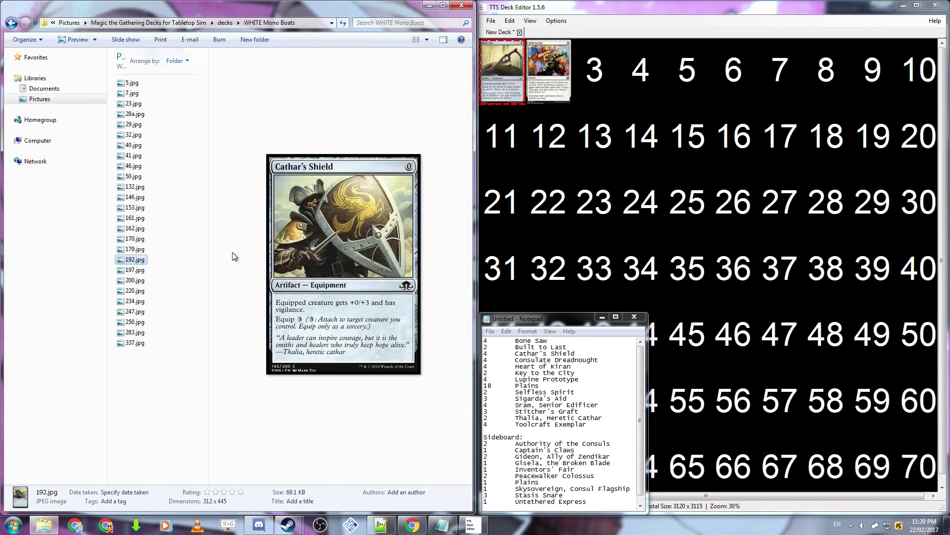
{"action": "left_click_drag", "start_coordinate": [135, 259], "coordinate": [591, 79]}
Find the Consulate Dreadnought image, 146.jpg, and place it in deck slot 4.
{"action": "key", "text": "Down"}
{"action": "key", "text": "Down"}
{"action": "key", "text": "Down"}
{"action": "key", "text": "Down"}
{"action": "key", "text": "Down"}
{"action": "key", "text": "Down"}
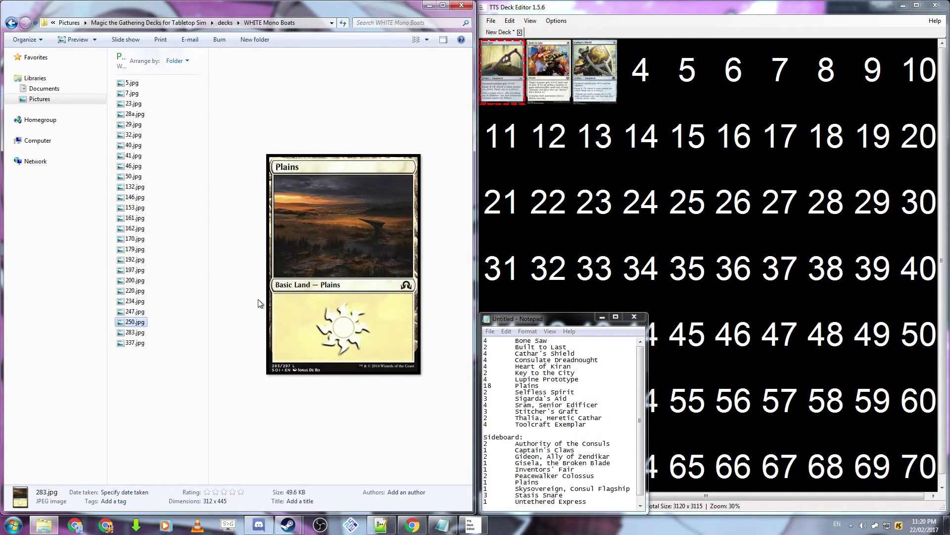
{"action": "key", "text": "Up"}
{"action": "key", "text": "Up"}
{"action": "key", "text": "Up"}
{"action": "key", "text": "Up"}
{"action": "key", "text": "Up"}
{"action": "key", "text": "Up"}
{"action": "key", "text": "Up"}
{"action": "key", "text": "Up"}
{"action": "key", "text": "Up"}
{"action": "key", "text": "Up"}
{"action": "key", "text": "Up"}
{"action": "key", "text": "Up"}
{"action": "left_click_drag", "start_coordinate": [135, 197], "coordinate": [641, 75]}
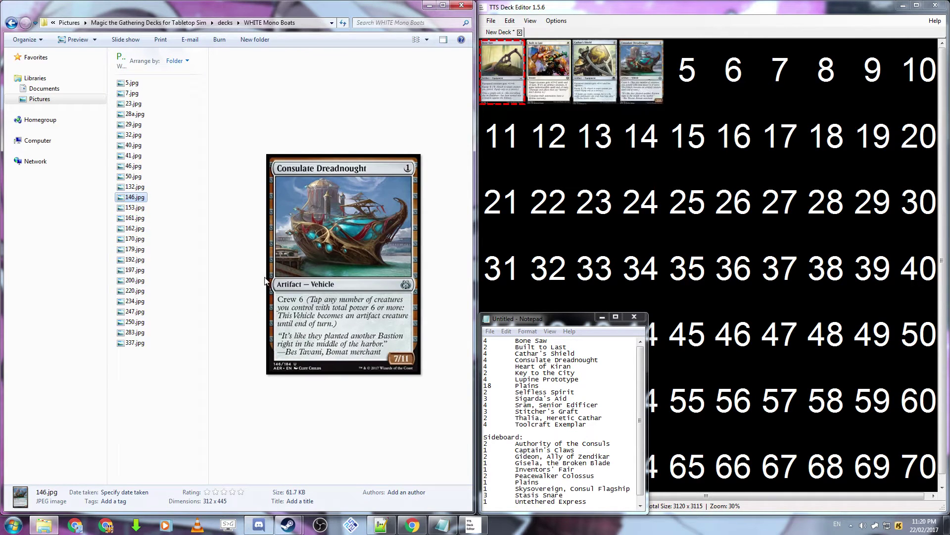
Hide the preview pane and show the WHITE Mono Boats folder's images as extra large icons.
{"action": "key", "text": "Up"}
{"action": "key", "text": "Up"}
{"action": "key", "text": "Up"}
{"action": "key", "text": "Up"}
{"action": "key", "text": "Up"}
{"action": "key", "text": "Up"}
{"action": "key", "text": "Up"}
{"action": "key", "text": "Up"}
{"action": "key", "text": "Up"}
{"action": "key", "text": "Up"}
{"action": "key", "text": "Down"}
{"action": "key", "text": "Down"}
{"action": "key", "text": "Down"}
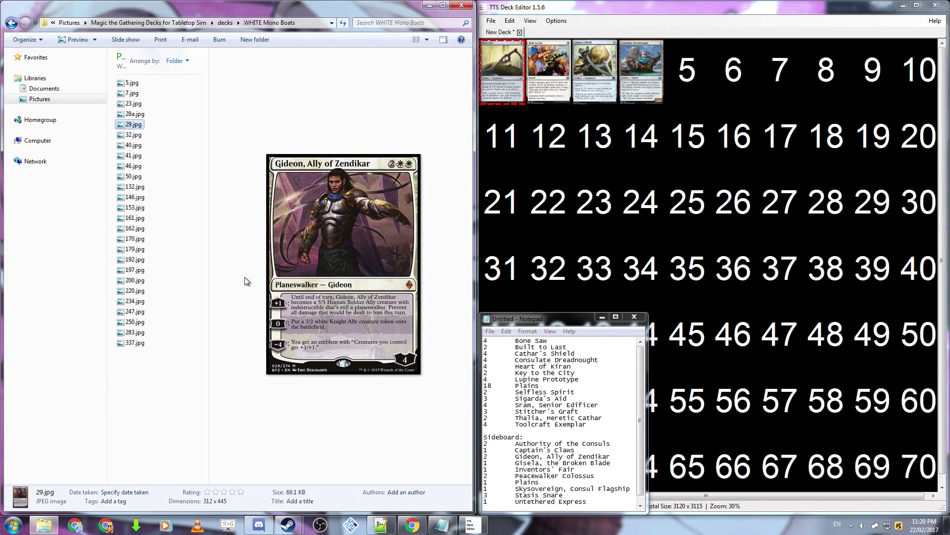
{"action": "left_click", "coordinate": [444, 39]}
{"action": "left_click", "coordinate": [428, 39]}
{"action": "left_click", "coordinate": [429, 53]}
{"action": "left_click", "coordinate": [425, 234]}
Place the Heart of Kiran image, 153.jpg, in deck slot 5 and Key to the City, 220.jpg, in slot 6.
{"action": "scroll", "coordinate": [421, 239], "scroll_direction": "down", "scroll_amount": 5}
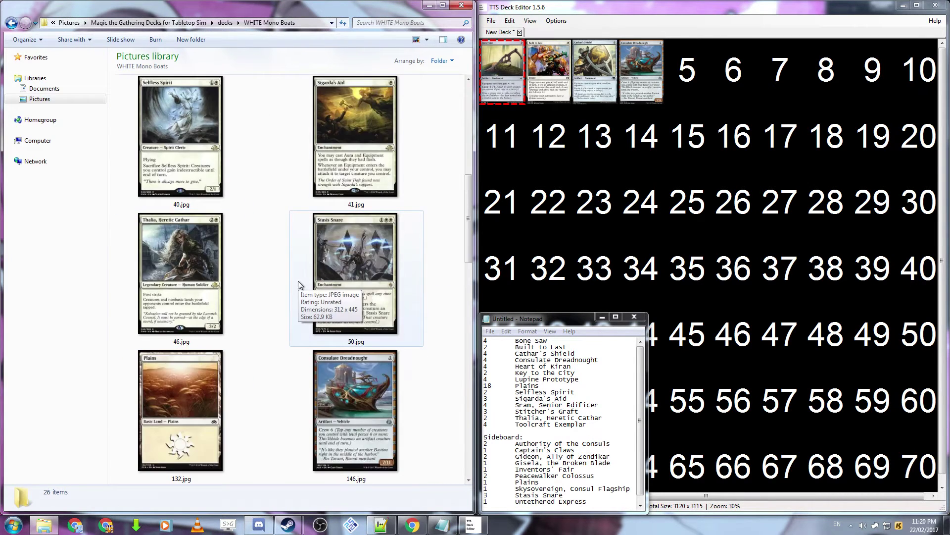
{"action": "left_click_drag", "start_coordinate": [200, 287], "coordinate": [687, 71]}
{"action": "left_click", "coordinate": [272, 312]}
{"action": "scroll", "coordinate": [273, 325], "scroll_direction": "down", "scroll_amount": 1}
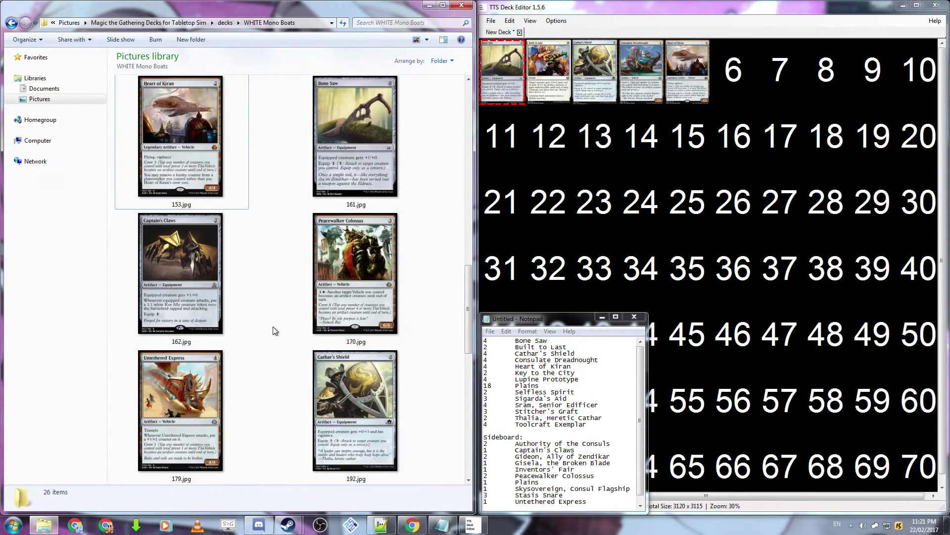
{"action": "scroll", "coordinate": [272, 326], "scroll_direction": "down", "scroll_amount": 4}
{"action": "left_click_drag", "start_coordinate": [228, 362], "coordinate": [734, 71]}
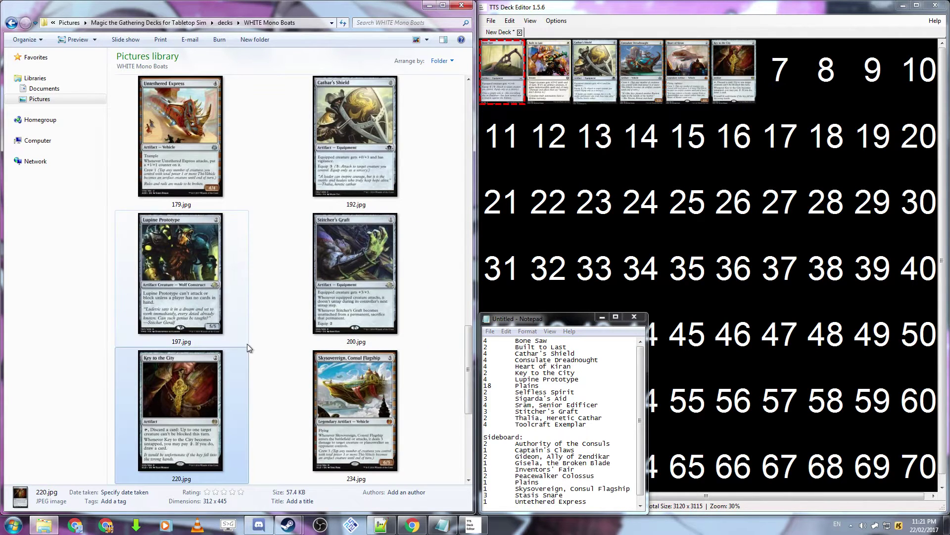
Place the Lupine Prototype image, 197.jpg, in deck slot 7 and Selfless Spirit, 40.jpg, in slot 8.
{"action": "scroll", "coordinate": [255, 334], "scroll_direction": "down", "scroll_amount": 2}
{"action": "scroll", "coordinate": [254, 335], "scroll_direction": "up", "scroll_amount": 2}
{"action": "left_click_drag", "start_coordinate": [213, 307], "coordinate": [781, 72]}
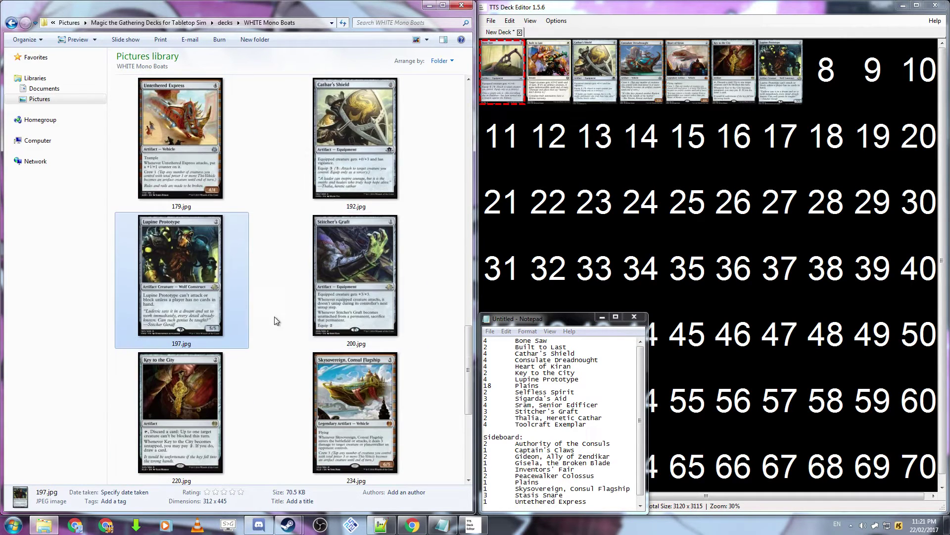
{"action": "left_click", "coordinate": [267, 294]}
{"action": "scroll", "coordinate": [267, 294], "scroll_direction": "up", "scroll_amount": 3}
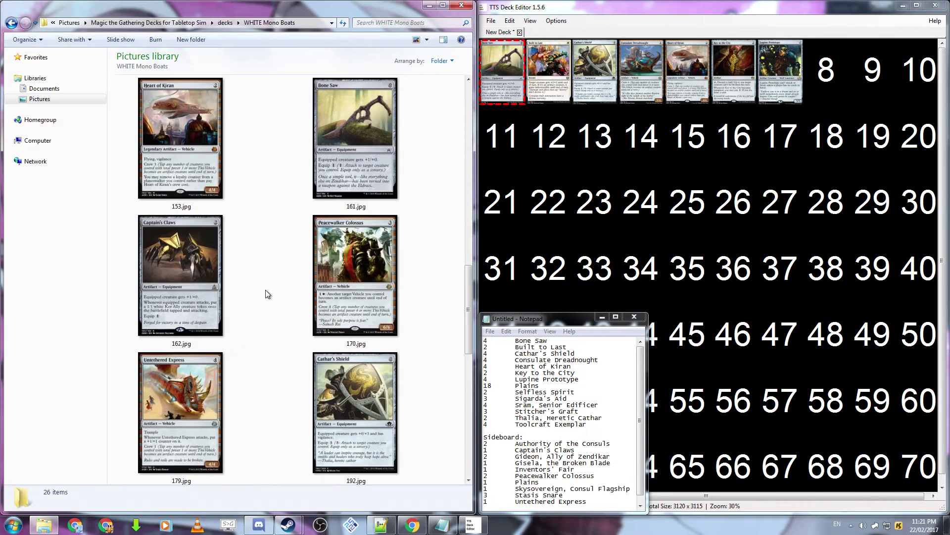
{"action": "scroll", "coordinate": [266, 294], "scroll_direction": "up", "scroll_amount": 2}
{"action": "left_click_drag", "start_coordinate": [186, 154], "coordinate": [826, 72]}
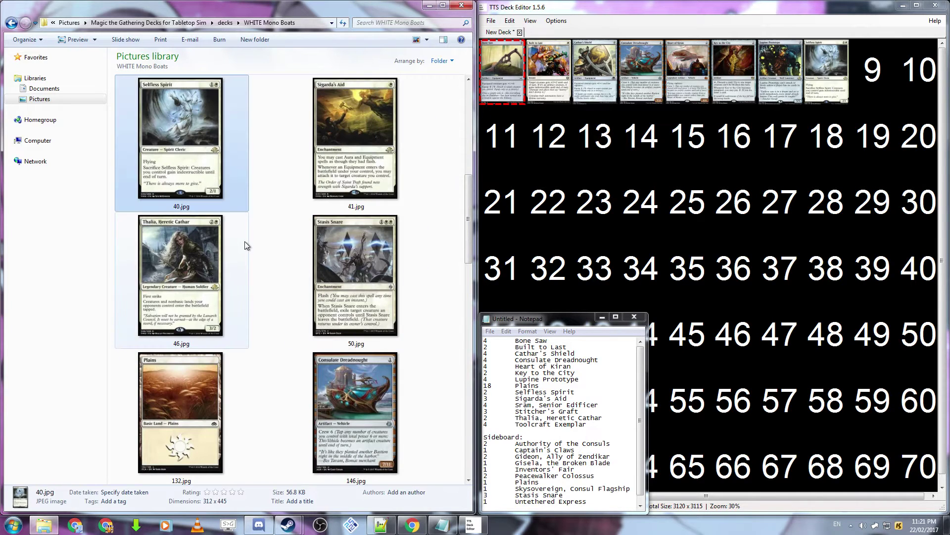
Place the Sigarda's Aid image, 41.jpg, in deck slot 9 and Sram, Senior Edificer, 23.jpg, in slot 10.
{"action": "scroll", "coordinate": [246, 244], "scroll_direction": "up", "scroll_amount": 1}
{"action": "left_click_drag", "start_coordinate": [355, 275], "coordinate": [872, 72]}
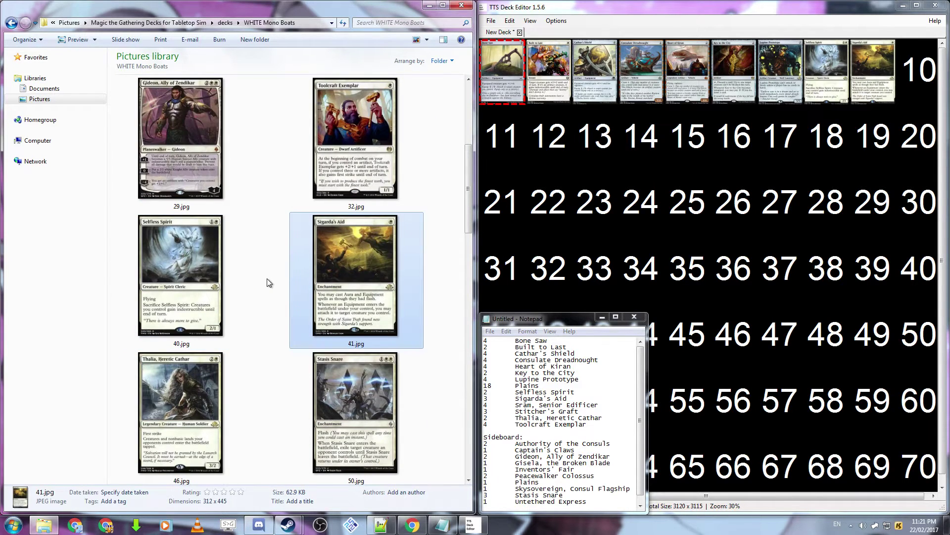
{"action": "scroll", "coordinate": [266, 279], "scroll_direction": "up", "scroll_amount": 2}
{"action": "left_click", "coordinate": [198, 278]}
{"action": "left_click_drag", "start_coordinate": [198, 277], "coordinate": [919, 72]}
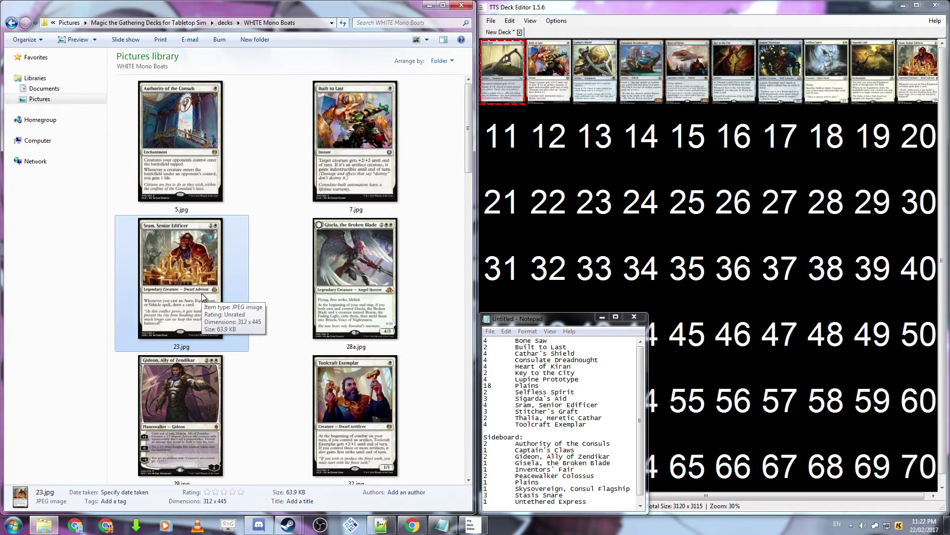
Place the Stitcher's Graft image, 200.jpg, in deck slot 11 and Thalia, Heretic Cathar, 46.jpg, in slot 12.
{"action": "scroll", "coordinate": [257, 268], "scroll_direction": "down", "scroll_amount": 10}
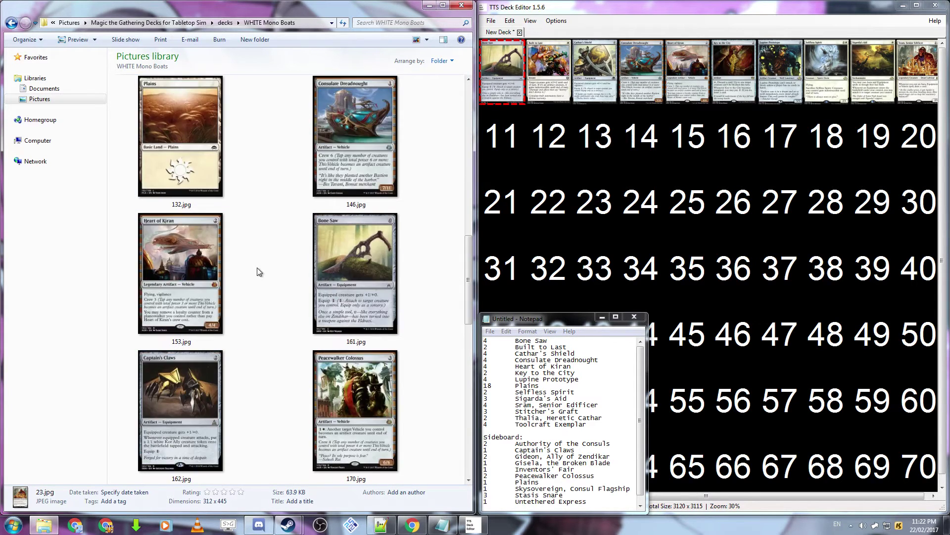
{"action": "left_click_drag", "start_coordinate": [347, 277], "coordinate": [503, 139]}
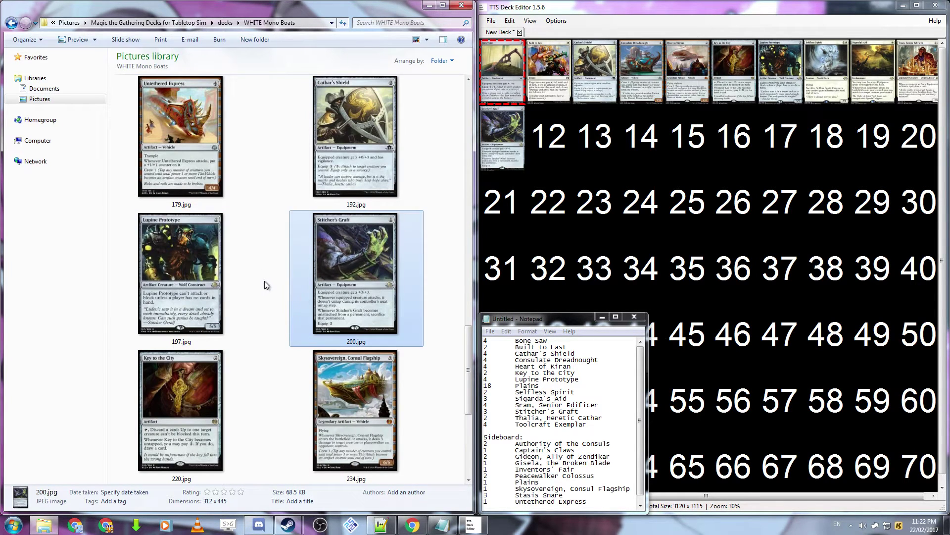
{"action": "scroll", "coordinate": [265, 280], "scroll_direction": "up", "scroll_amount": 1}
{"action": "scroll", "coordinate": [264, 280], "scroll_direction": "up", "scroll_amount": 3}
{"action": "left_click_drag", "start_coordinate": [198, 277], "coordinate": [549, 139]}
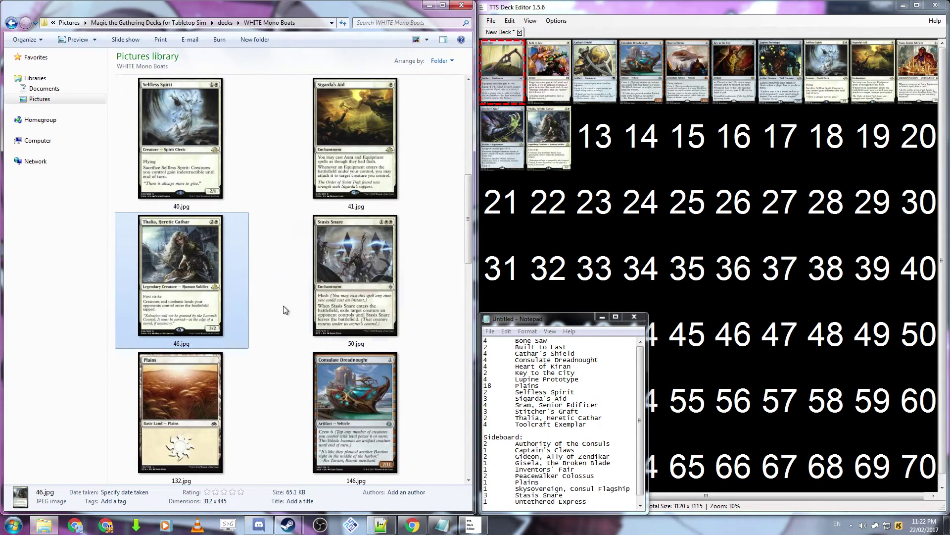
Place the Toolcraft Exemplar image, 32.jpg, in deck slot 13 and the first Plains, 132.jpg, in slot 14.
{"action": "left_click", "coordinate": [271, 308]}
{"action": "scroll", "coordinate": [275, 295], "scroll_direction": "up", "scroll_amount": 2}
{"action": "left_click_drag", "start_coordinate": [347, 277], "coordinate": [594, 141]}
{"action": "left_click", "coordinate": [275, 295]}
{"action": "scroll", "coordinate": [276, 295], "scroll_direction": "down", "scroll_amount": 3}
{"action": "left_click_drag", "start_coordinate": [198, 280], "coordinate": [641, 144]}
{"action": "left_click", "coordinate": [270, 307]}
Place the remaining Plains images, 250.jpg, 283.jpg and 337.jpg, in deck slots 15, 16 and 17.
{"action": "scroll", "coordinate": [269, 307], "scroll_direction": "down", "scroll_amount": 3}
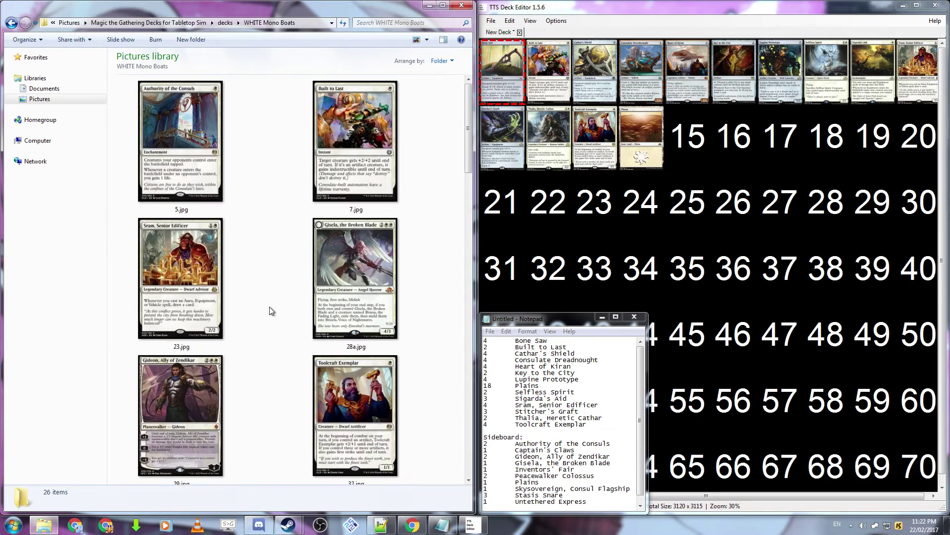
{"action": "scroll", "coordinate": [270, 307], "scroll_direction": "up", "scroll_amount": 3}
{"action": "scroll", "coordinate": [269, 307], "scroll_direction": "down", "scroll_amount": 6}
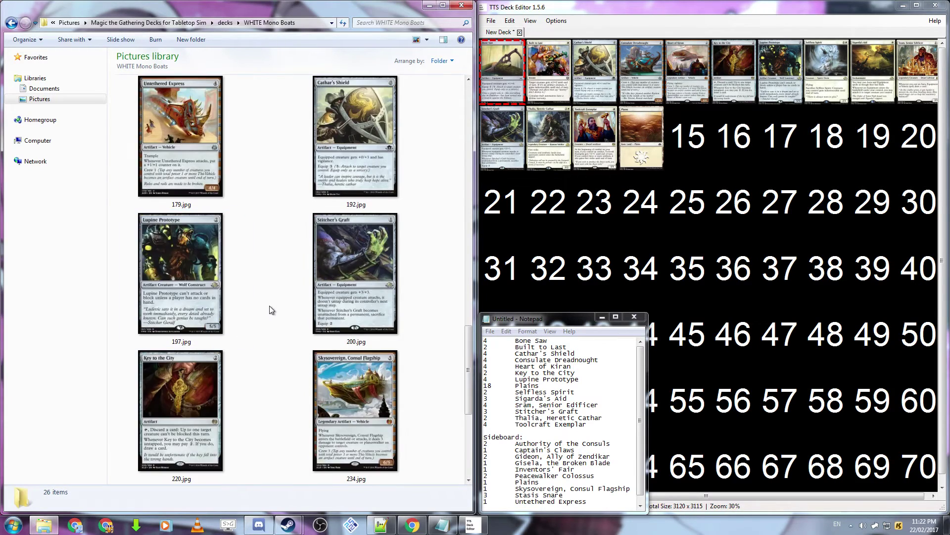
{"action": "left_click_drag", "start_coordinate": [306, 292], "coordinate": [687, 141]}
{"action": "left_click_drag", "start_coordinate": [212, 412], "coordinate": [742, 130]}
{"action": "left_click_drag", "start_coordinate": [355, 411], "coordinate": [783, 129]}
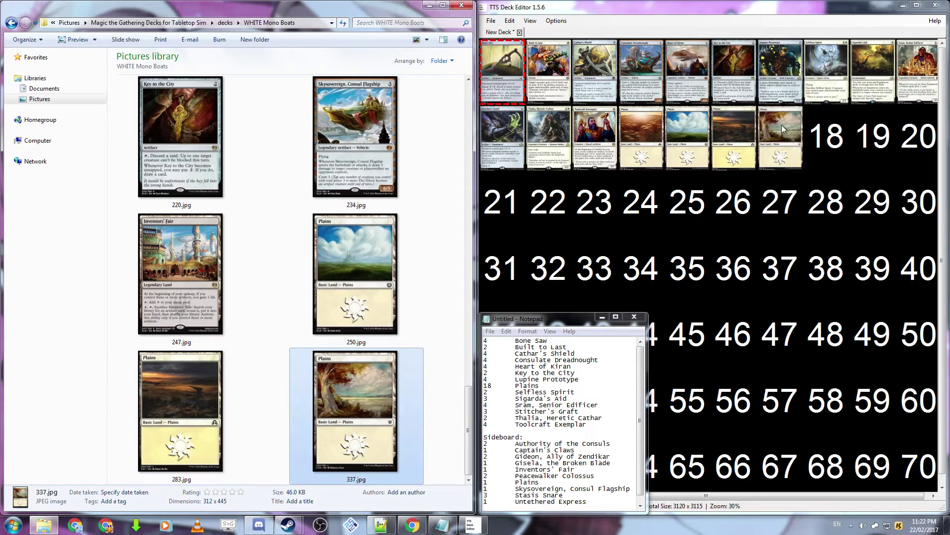
{"action": "left_click", "coordinate": [263, 276]}
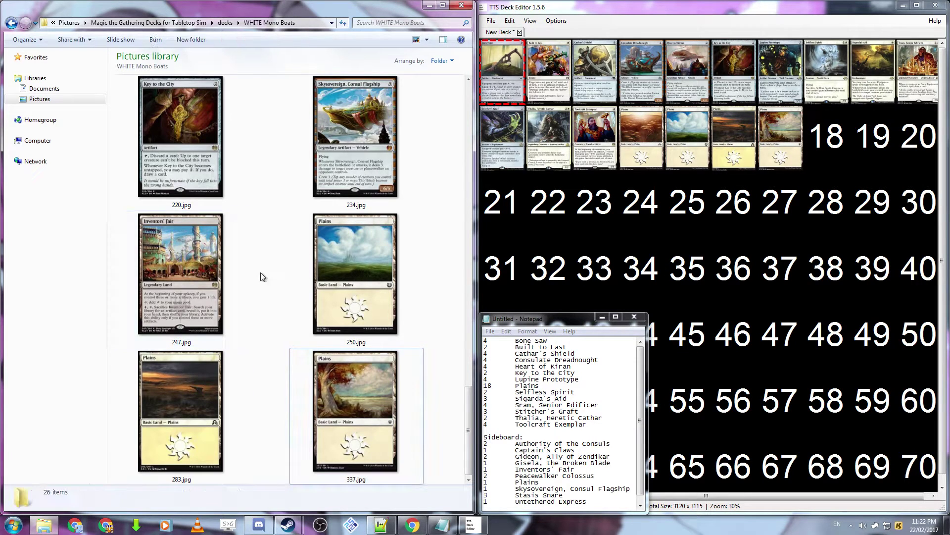
Place the sideboard's Authority of the Consuls image, 5.jpg, in deck slot 18 and Captain's Claws, 162.jpg, in slot 19.
{"action": "scroll", "coordinate": [262, 271], "scroll_direction": "up", "scroll_amount": 15}
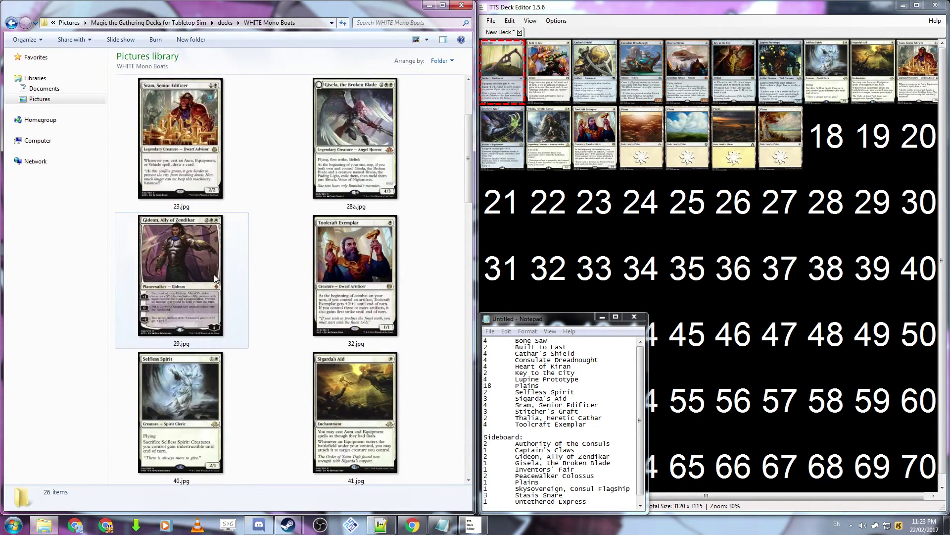
{"action": "left_click_drag", "start_coordinate": [180, 141], "coordinate": [826, 136]}
{"action": "scroll", "coordinate": [269, 286], "scroll_direction": "down", "scroll_amount": 5}
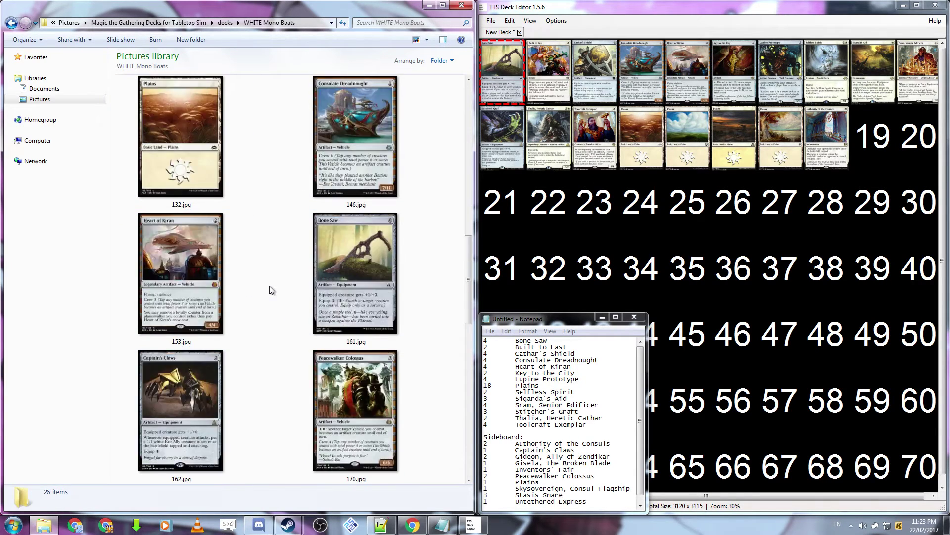
{"action": "left_click_drag", "start_coordinate": [181, 272], "coordinate": [873, 144]}
Place the Gideon, Ally of Zendikar image, 29.jpg, in deck slot 20 and Gisela, the Broken Blade, 28a.jpg, in slot 21.
{"action": "scroll", "coordinate": [181, 292], "scroll_direction": "up", "scroll_amount": 5}
{"action": "left_click_drag", "start_coordinate": [181, 282], "coordinate": [917, 143]}
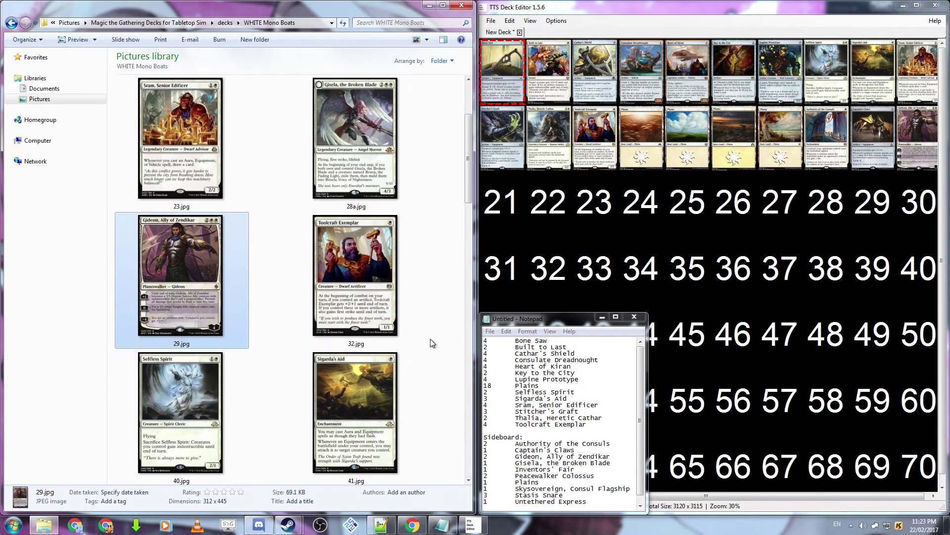
{"action": "left_click_drag", "start_coordinate": [355, 138], "coordinate": [503, 203]}
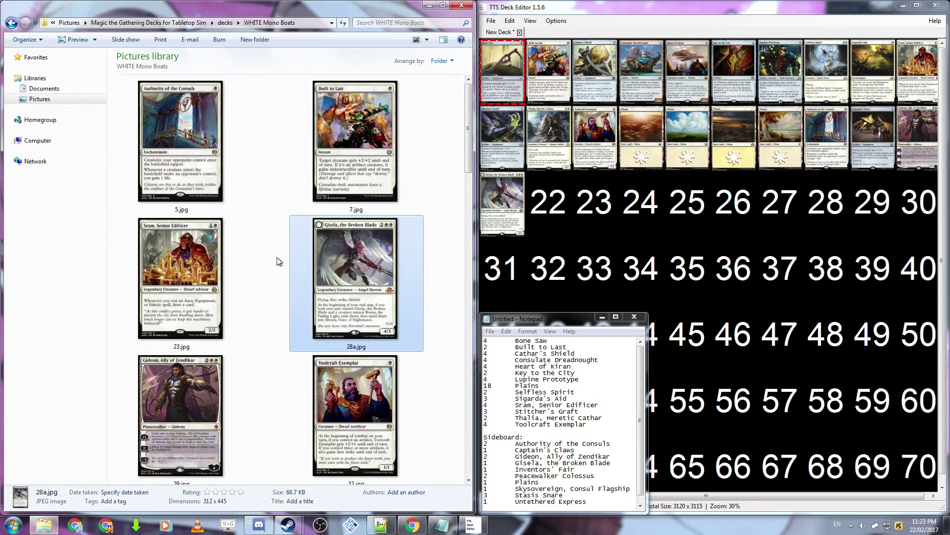
Place the Inventors' Fair image, 247.jpg, in deck slot 22 and Peacewalker Colossus, 170.jpg, in slot 23.
{"action": "scroll", "coordinate": [279, 262], "scroll_direction": "down", "scroll_amount": 10}
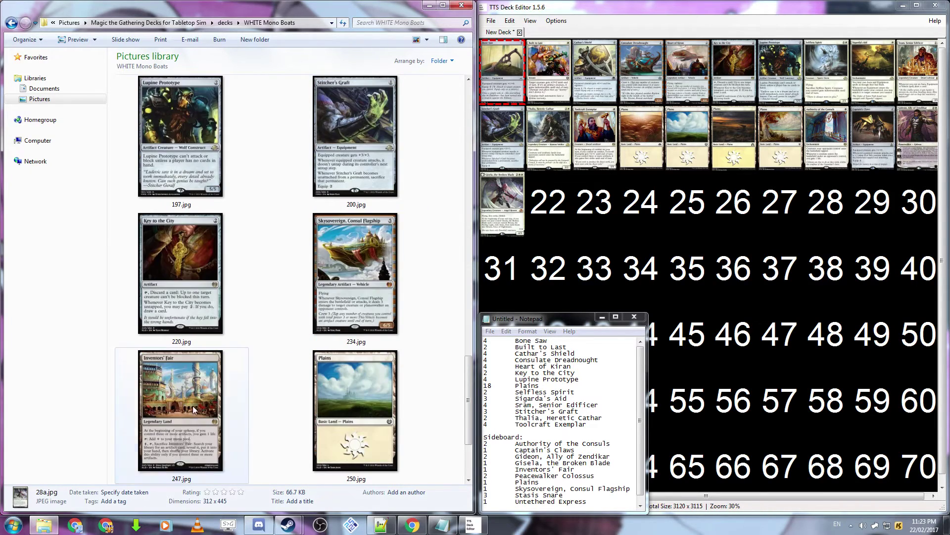
{"action": "left_click_drag", "start_coordinate": [181, 411], "coordinate": [549, 203]}
{"action": "scroll", "coordinate": [249, 328], "scroll_direction": "up", "scroll_amount": 5}
{"action": "left_click_drag", "start_coordinate": [355, 139], "coordinate": [594, 203]}
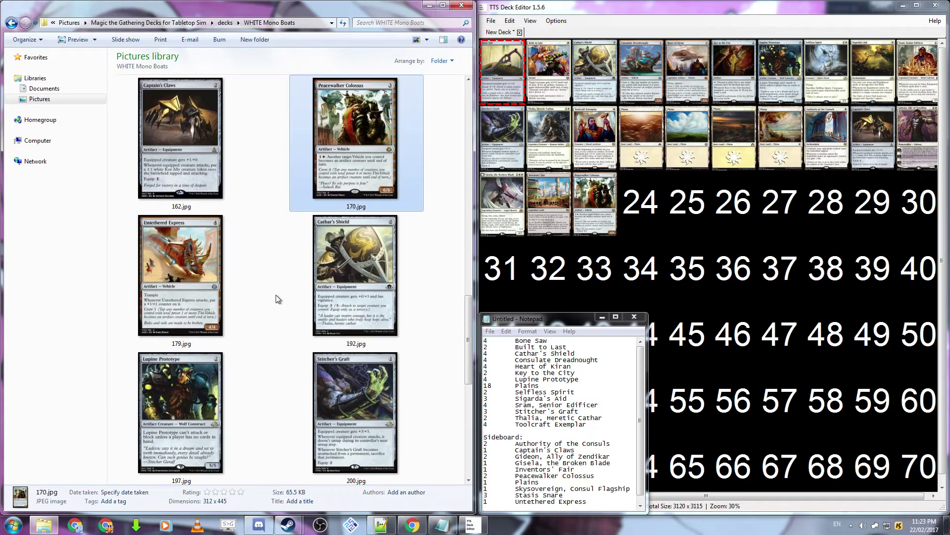
Place the Skysovereign, Consul Flagship image, 234.jpg, in deck slot 24 and Stasis Snare, 50.jpg, in slot 25.
{"action": "scroll", "coordinate": [278, 299], "scroll_direction": "up", "scroll_amount": 6}
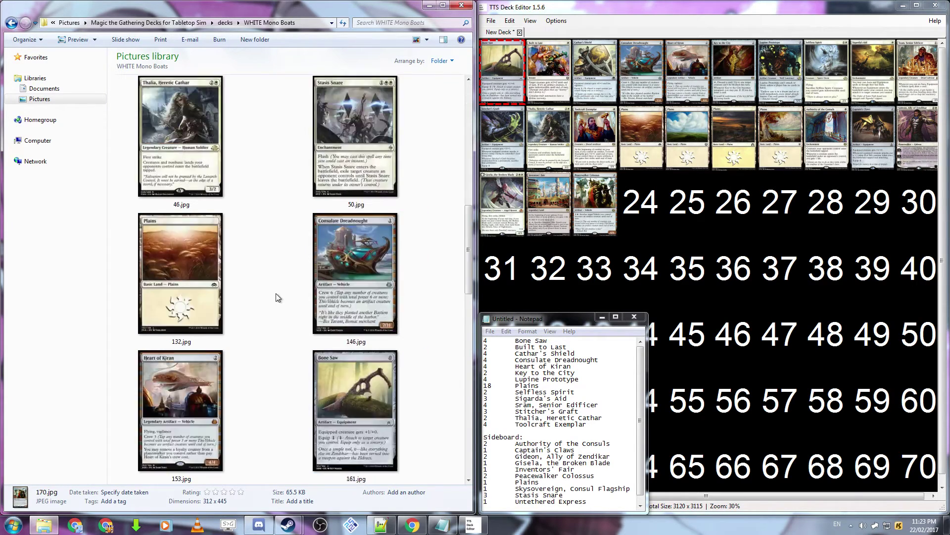
{"action": "scroll", "coordinate": [278, 297], "scroll_direction": "down", "scroll_amount": 8}
{"action": "left_click_drag", "start_coordinate": [355, 138], "coordinate": [641, 203]}
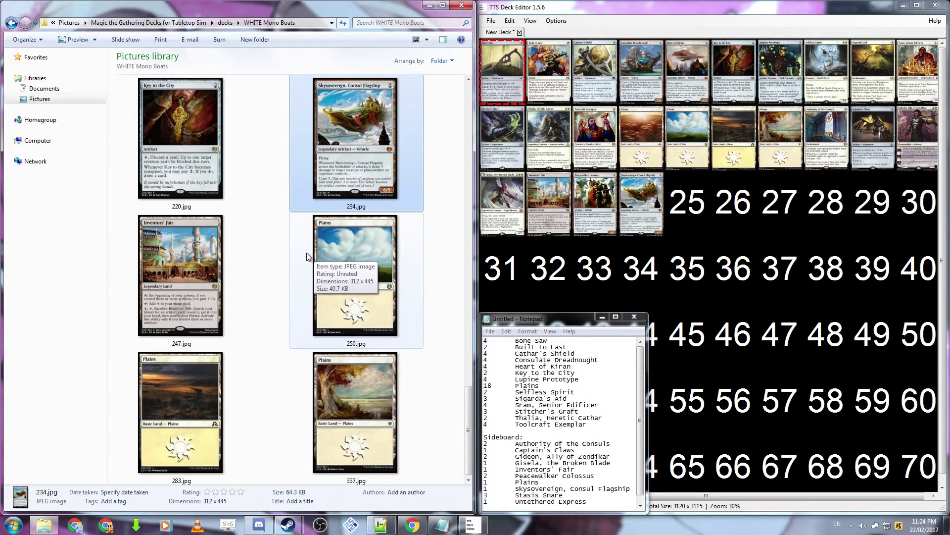
{"action": "scroll", "coordinate": [303, 255], "scroll_direction": "up", "scroll_amount": 10}
{"action": "left_click_drag", "start_coordinate": [355, 411], "coordinate": [688, 203]}
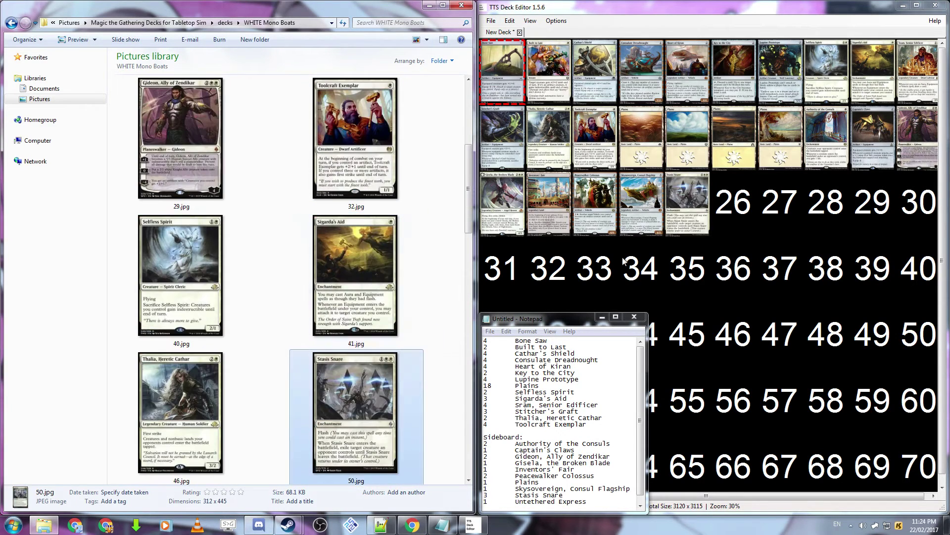
Place the Untethered Express image, 179.jpg, in deck slot 26 and minimize the decklist window.
{"action": "scroll", "coordinate": [280, 341], "scroll_direction": "up", "scroll_amount": 3}
{"action": "scroll", "coordinate": [279, 341], "scroll_direction": "down", "scroll_amount": 10}
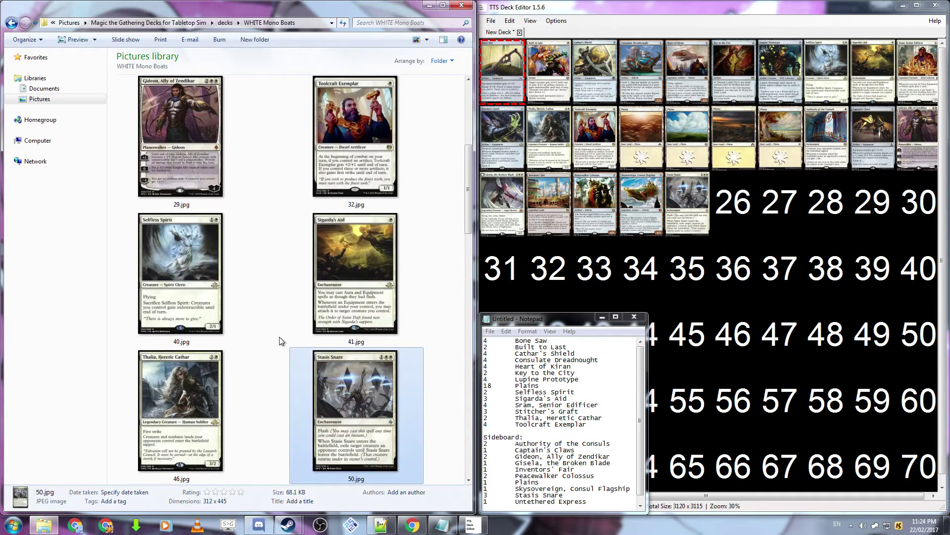
{"action": "left_click_drag", "start_coordinate": [181, 410], "coordinate": [510, 302]}
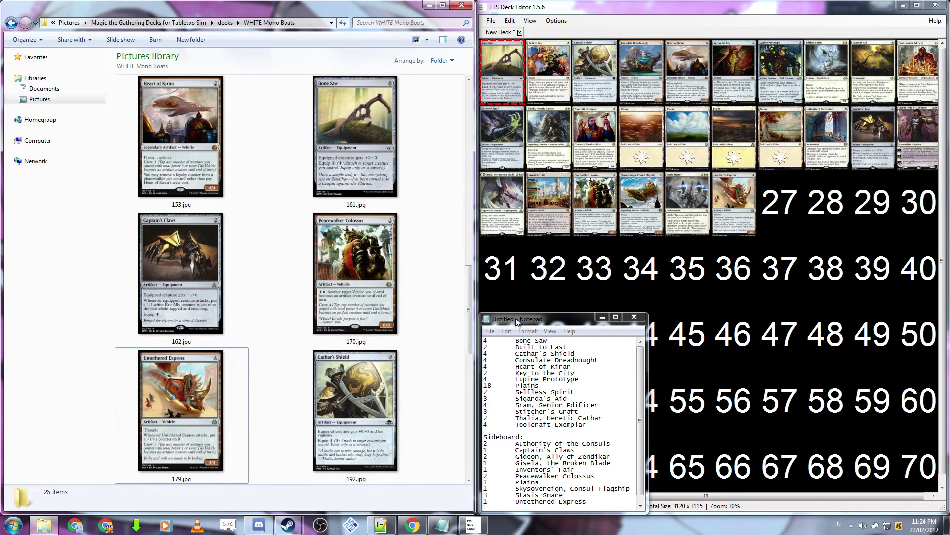
{"action": "left_click", "coordinate": [603, 318]}
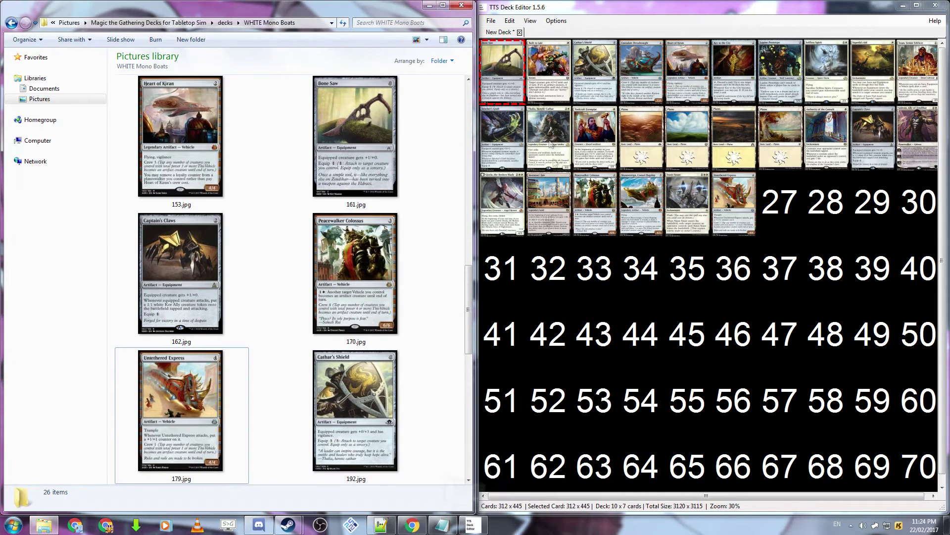
Export the deck without uploading the image, saving it as the PNG file deck in the WHITE Mono Boats folder.
{"action": "left_click", "coordinate": [491, 20]}
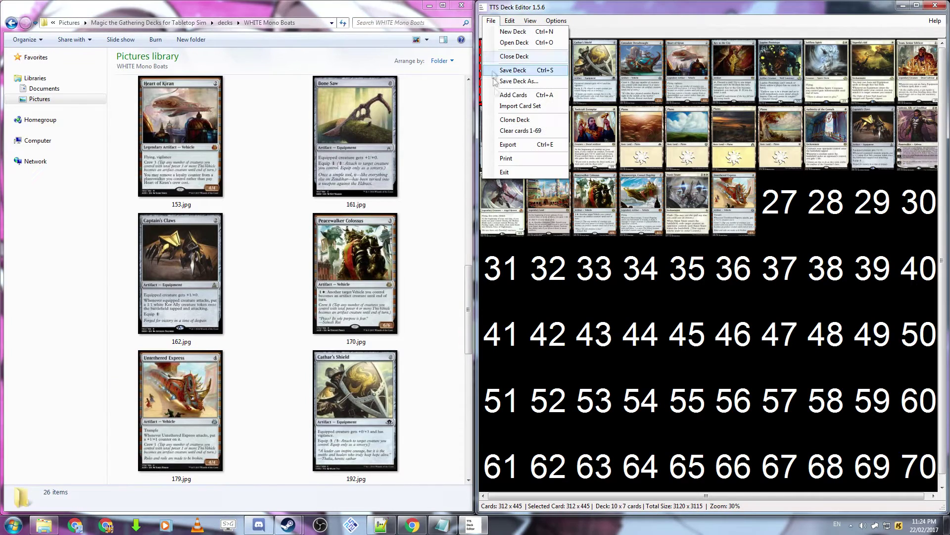
{"action": "left_click", "coordinate": [507, 144]}
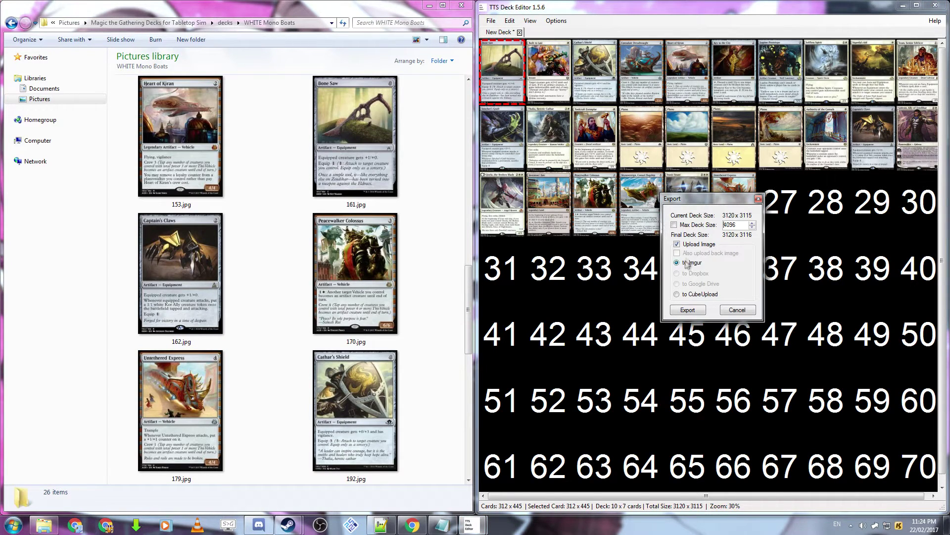
{"action": "left_click", "coordinate": [677, 244]}
{"action": "left_click", "coordinate": [687, 310]}
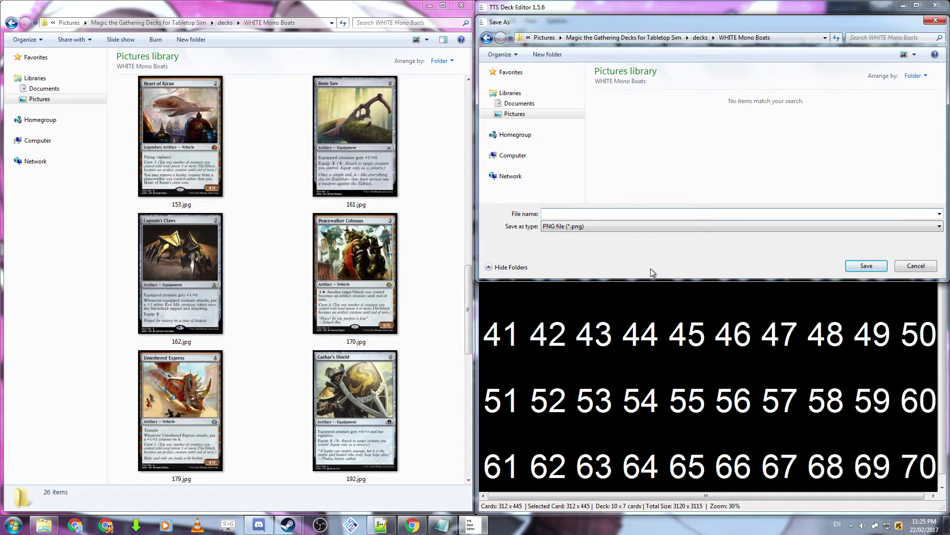
{"action": "type", "text": "deck"}
{"action": "left_click", "coordinate": [876, 266]}
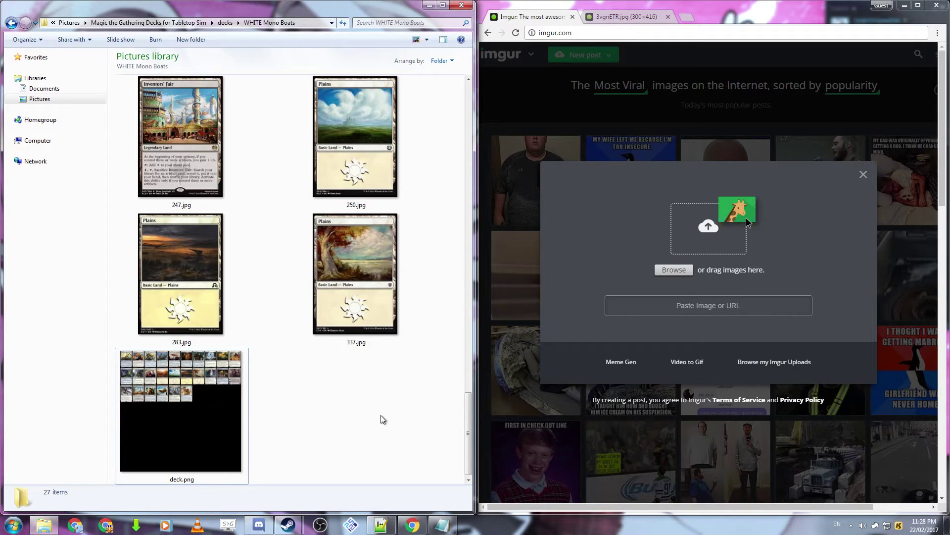
Upload deck.png to Imgur, copy the uploaded image's address and open that direct address in the browser.
{"action": "left_click_drag", "start_coordinate": [195, 416], "coordinate": [703, 252]}
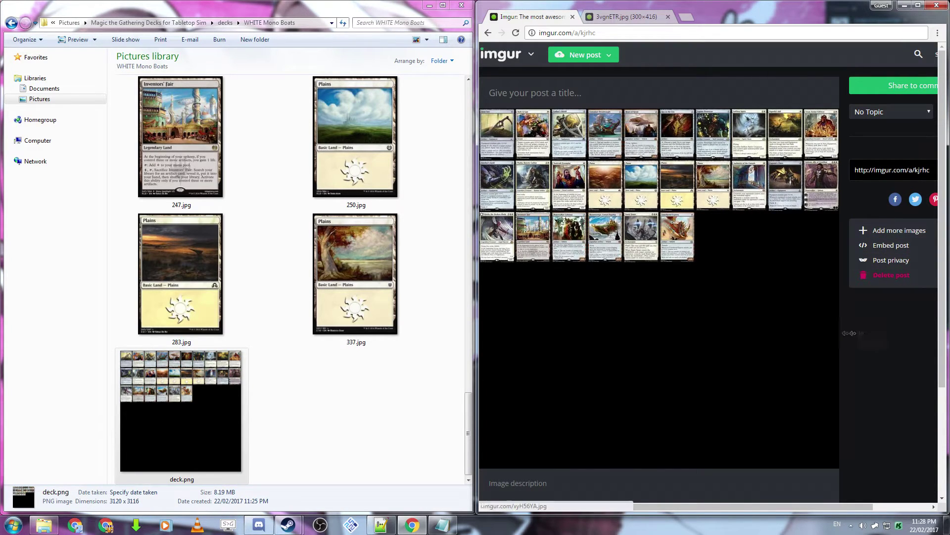
{"action": "right_click", "coordinate": [671, 243]}
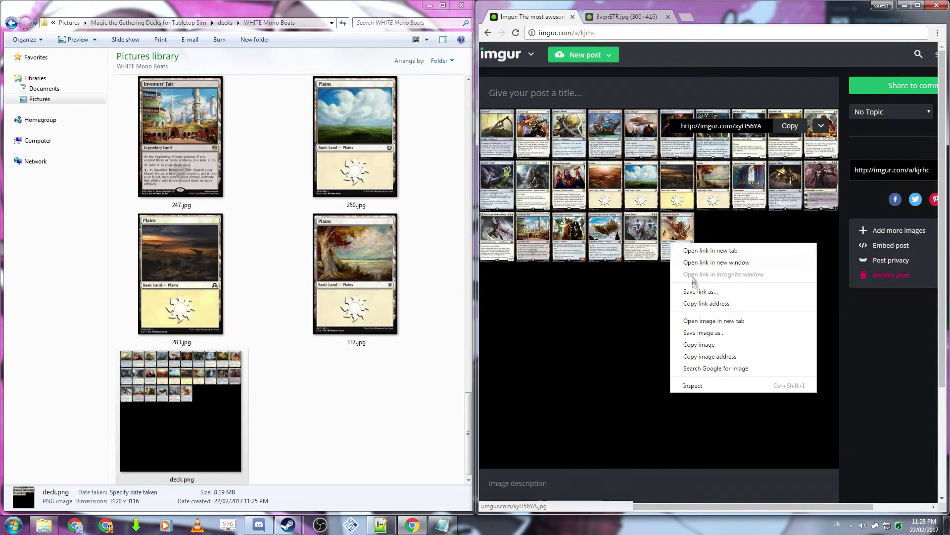
{"action": "left_click", "coordinate": [713, 357]}
{"action": "left_click", "coordinate": [643, 35]}
{"action": "type", "text": "http://i.imgur.com/xyH56YA.jpg"}
{"action": "key", "text": "Return"}
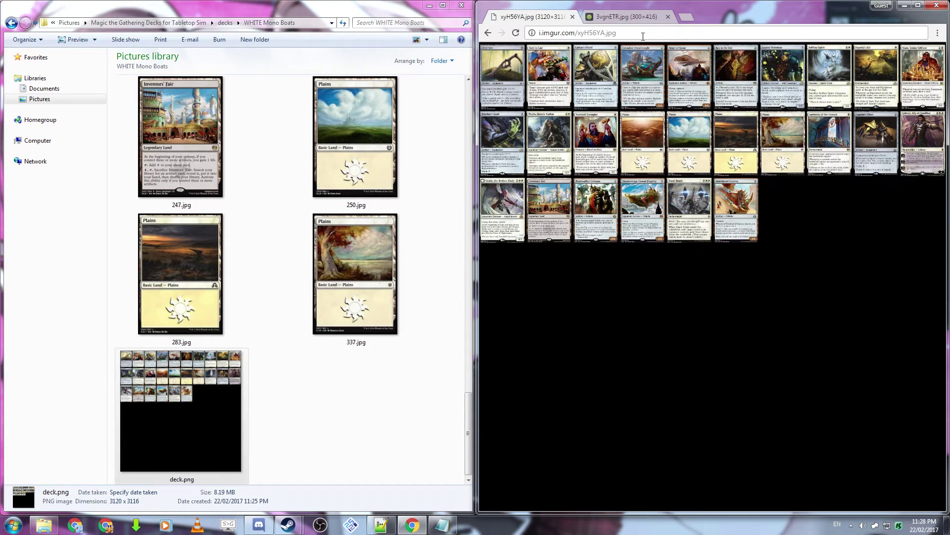
View the card back image 3vgnETR.jpg and the deck sheet image xyH56YA.jpg in their browser tabs.
{"action": "key", "text": "alt+Left"}
{"action": "left_click", "coordinate": [619, 19]}
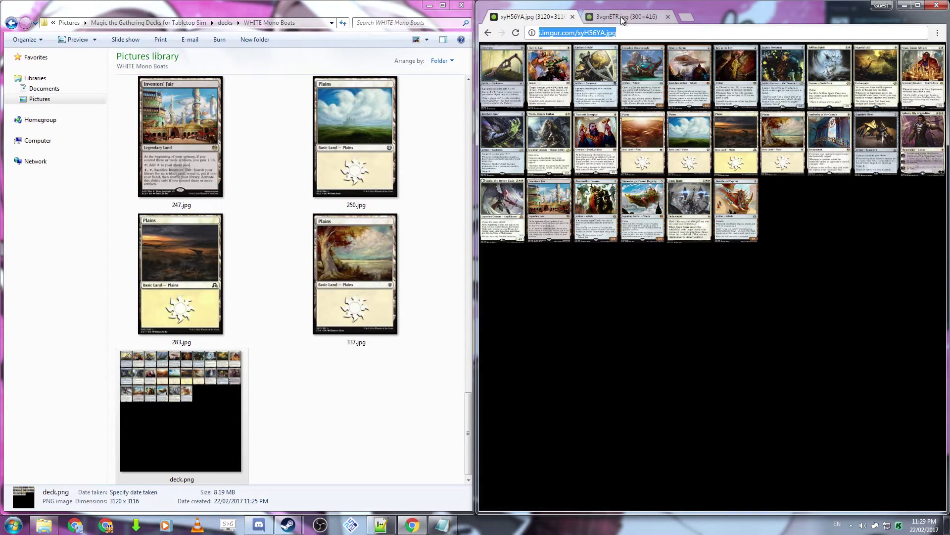
{"action": "left_click", "coordinate": [620, 17]}
{"action": "left_click", "coordinate": [544, 16]}
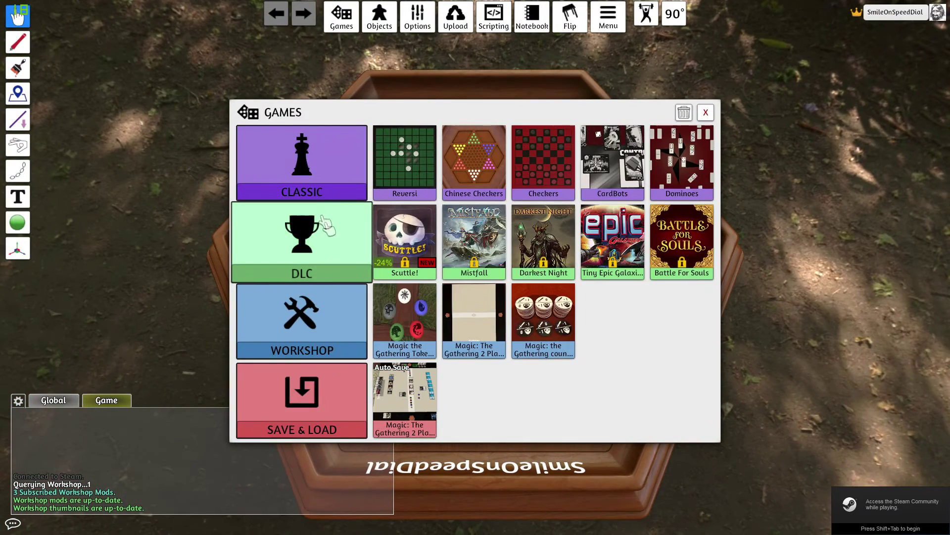
Switch to Tabletop Simulator, load the Classic game Custom, dismiss the custom board dialog and move the Custom Deck dialog over the board.
{"action": "left_click", "coordinate": [307, 163]}
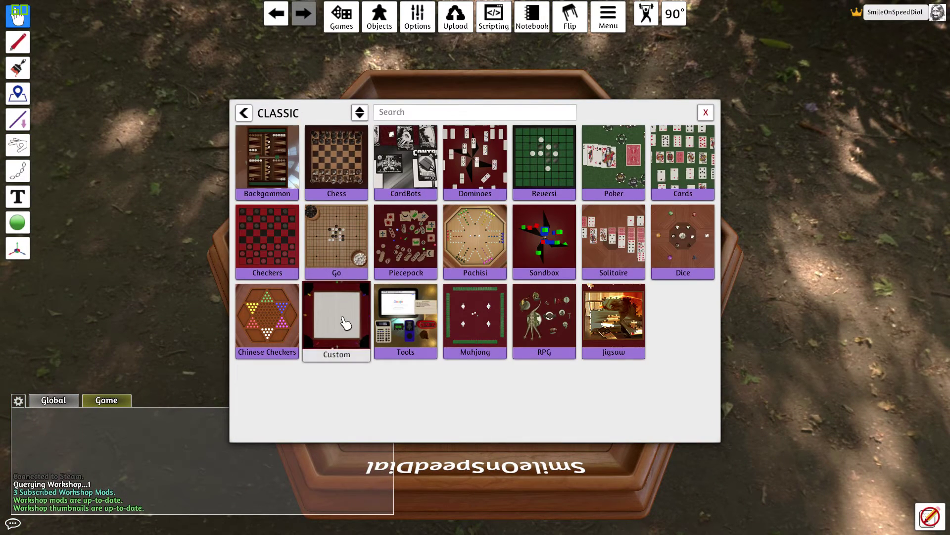
{"action": "left_click", "coordinate": [345, 323]}
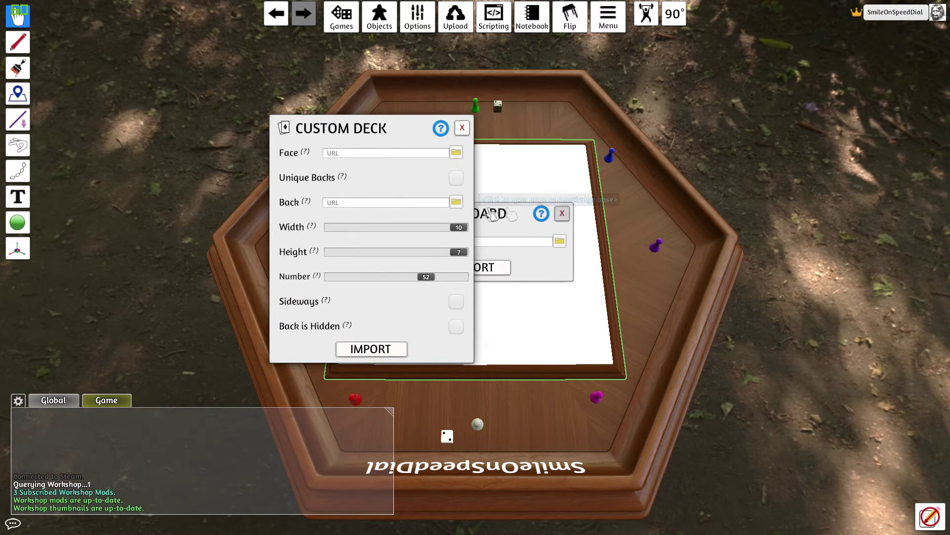
{"action": "left_click_drag", "start_coordinate": [495, 214], "coordinate": [520, 188]}
{"action": "left_click", "coordinate": [588, 187]}
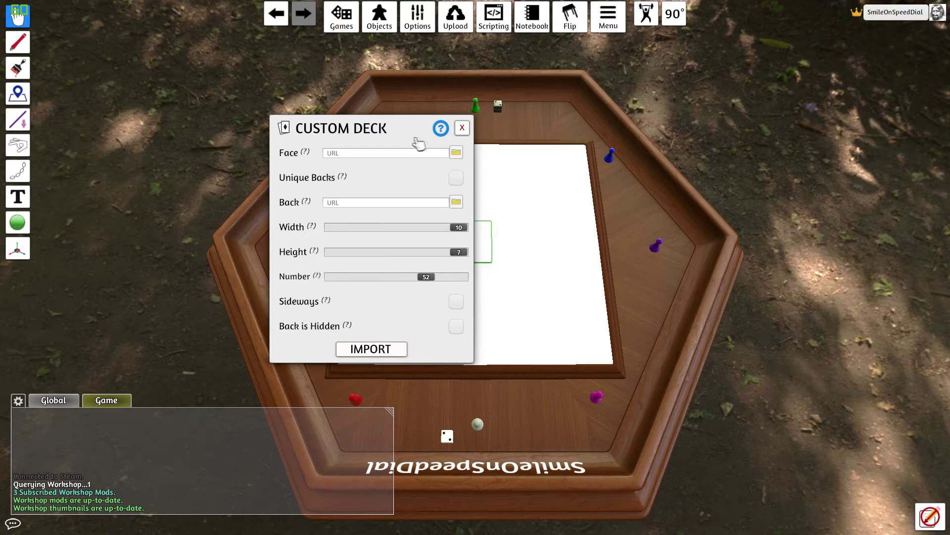
{"action": "left_click_drag", "start_coordinate": [389, 130], "coordinate": [506, 126]}
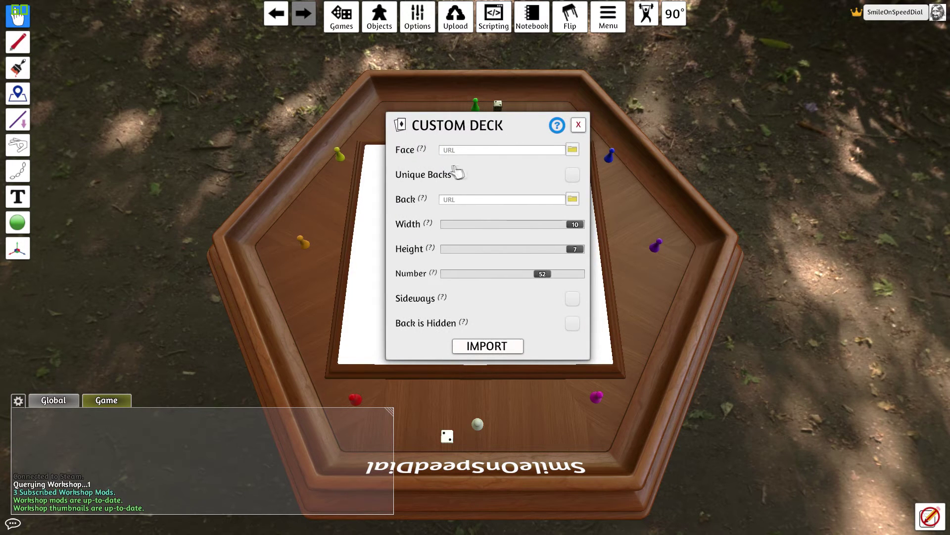
{"action": "mouse_move", "coordinate": [420, 150]}
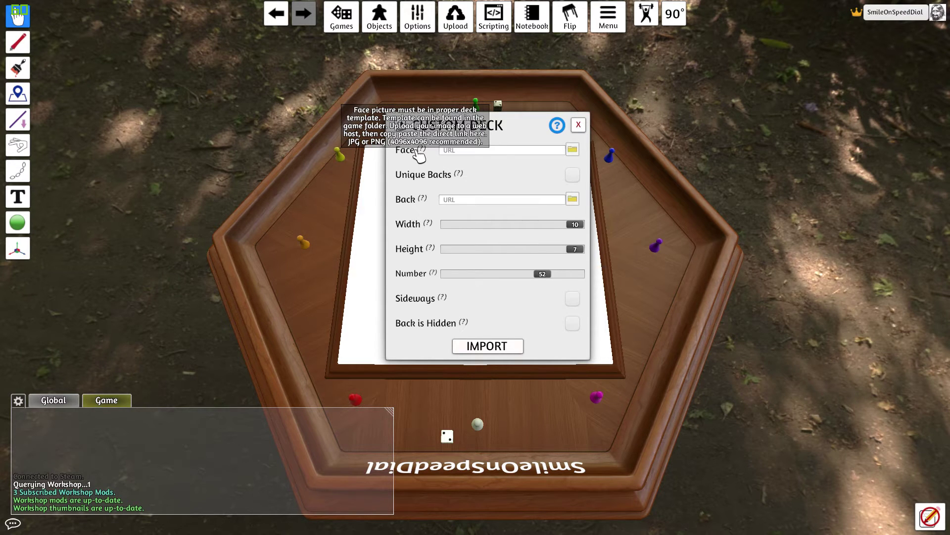
{"action": "key", "text": "alt+Tab"}
{"action": "left_click", "coordinate": [193, 25]}
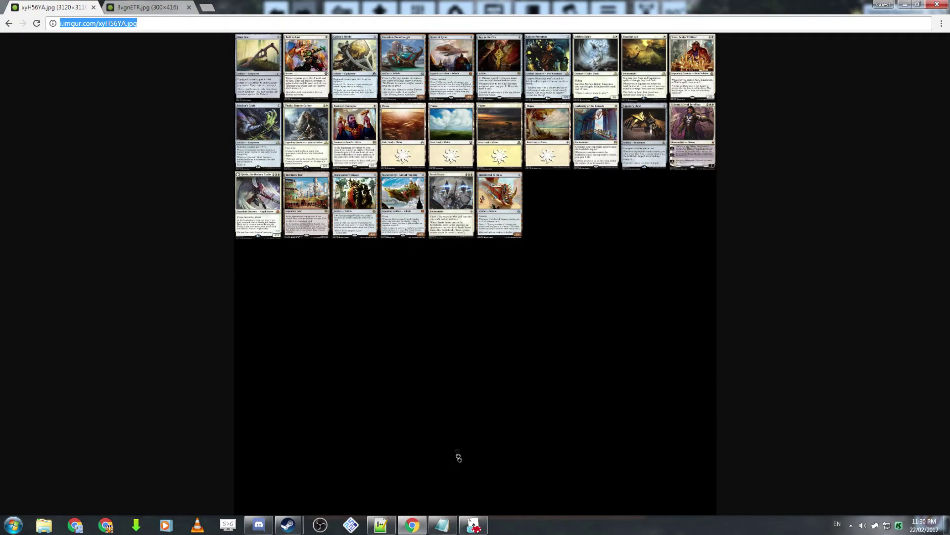
{"action": "left_click", "coordinate": [474, 524]}
{"action": "left_click", "coordinate": [470, 155]}
{"action": "type", "text": "http://i.imgur.com/xyH56YA.jpg"}
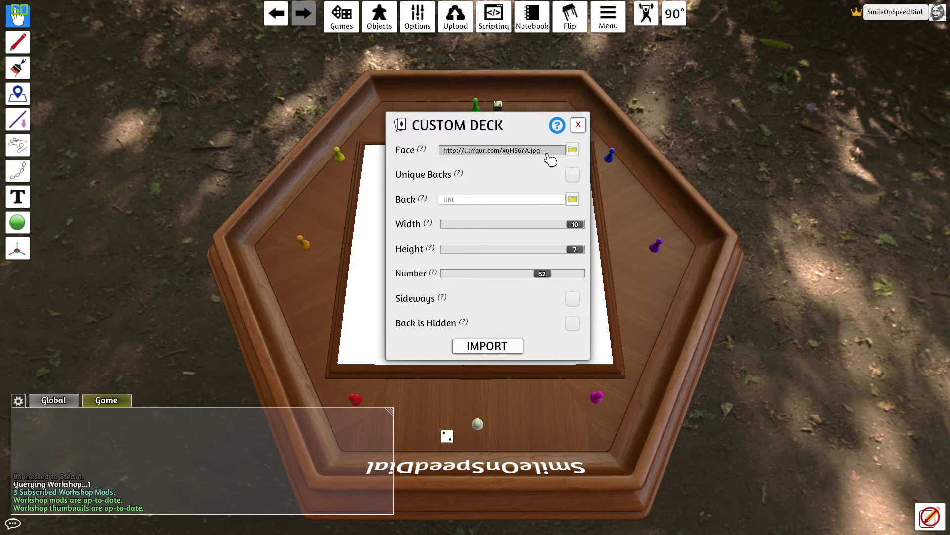
{"action": "left_click", "coordinate": [512, 198]}
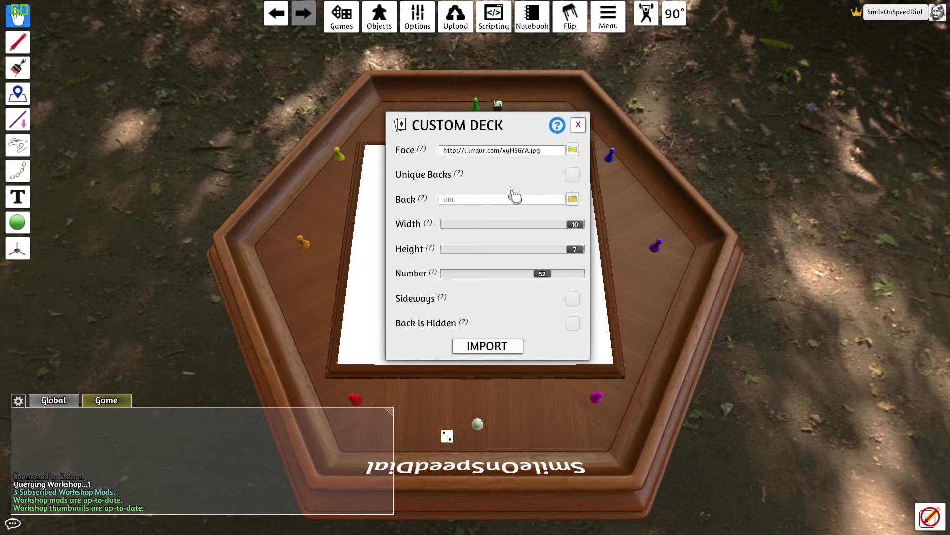
{"action": "key", "text": "alt+Tab"}
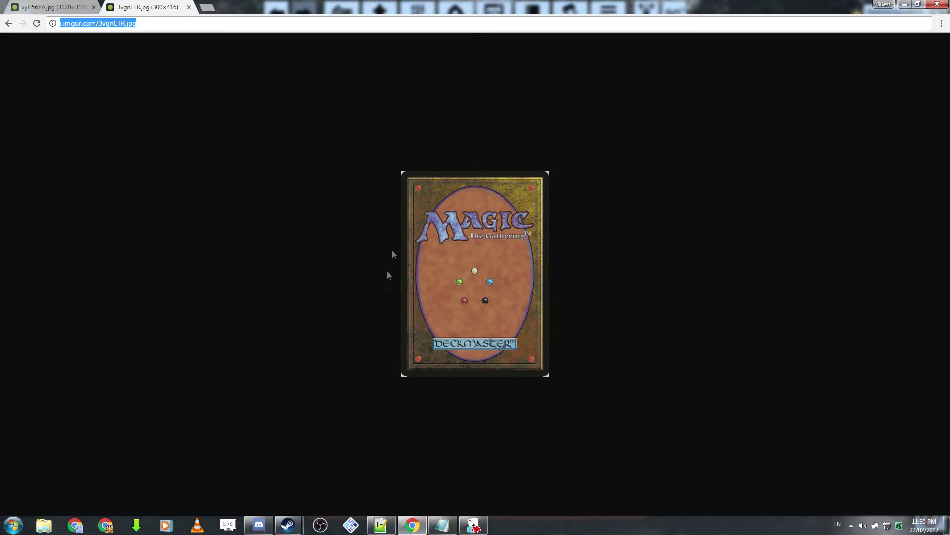
{"action": "left_click", "coordinate": [474, 526]}
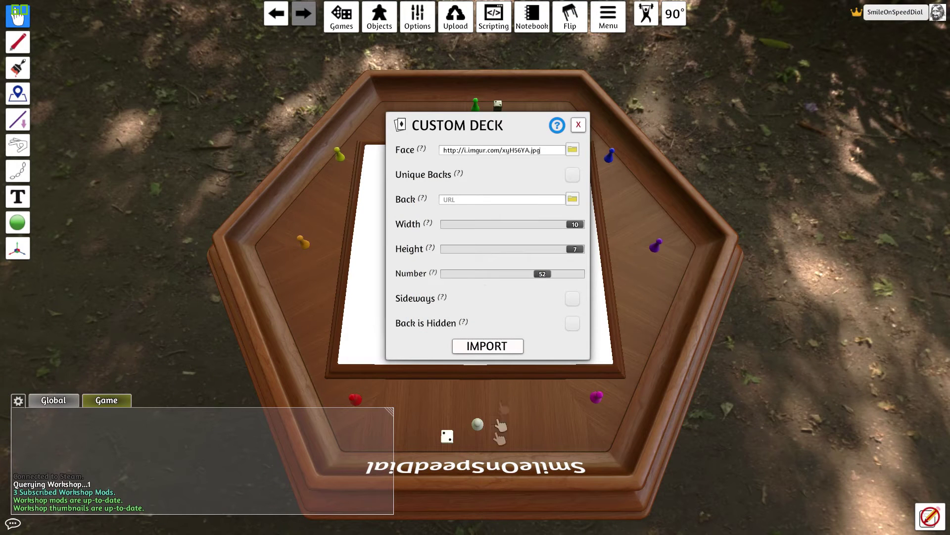
{"action": "left_click", "coordinate": [484, 200]}
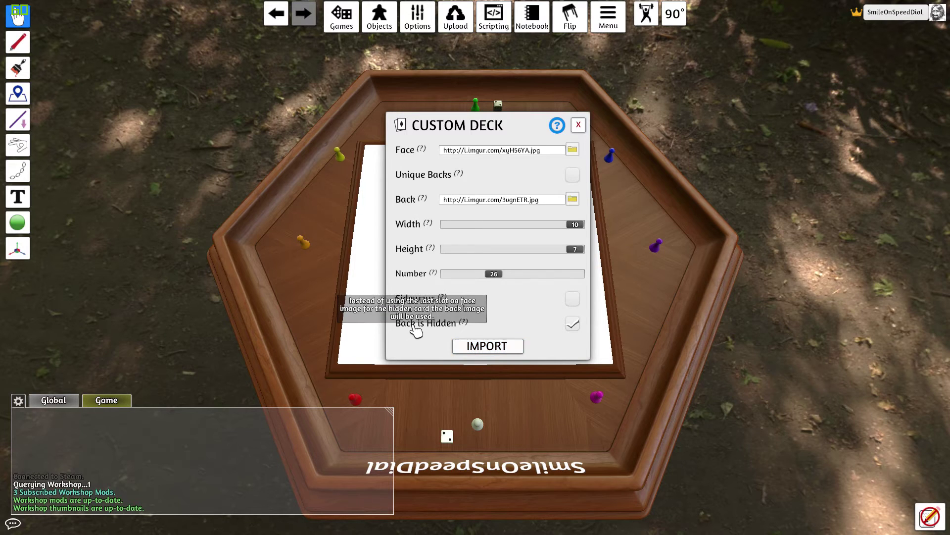
{"action": "left_click", "coordinate": [483, 348]}
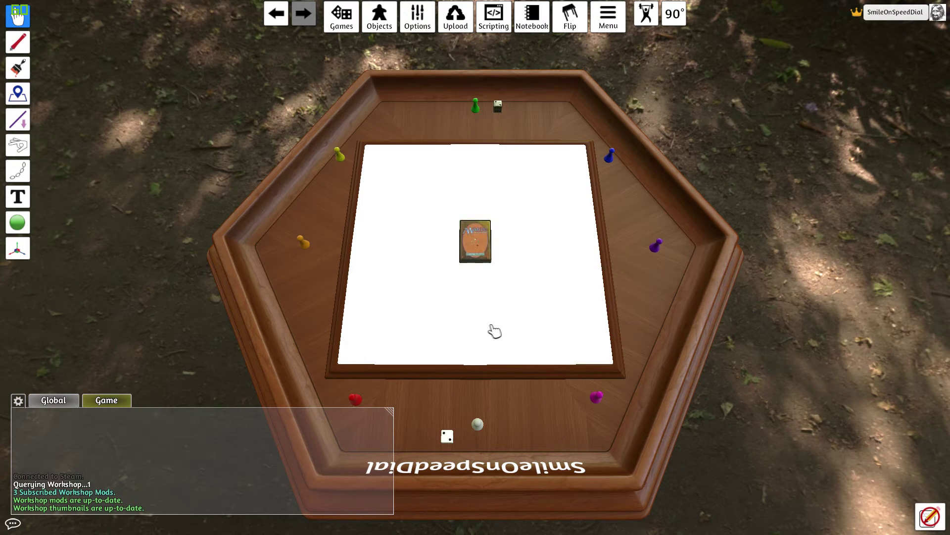
Flip the imported deck face up and take Untethered Express and Stasis Snare off its top, one to each side.
{"action": "scroll", "coordinate": [529, 256], "scroll_direction": "up", "scroll_amount": 5}
{"action": "left_click_drag", "start_coordinate": [479, 207], "coordinate": [476, 339]}
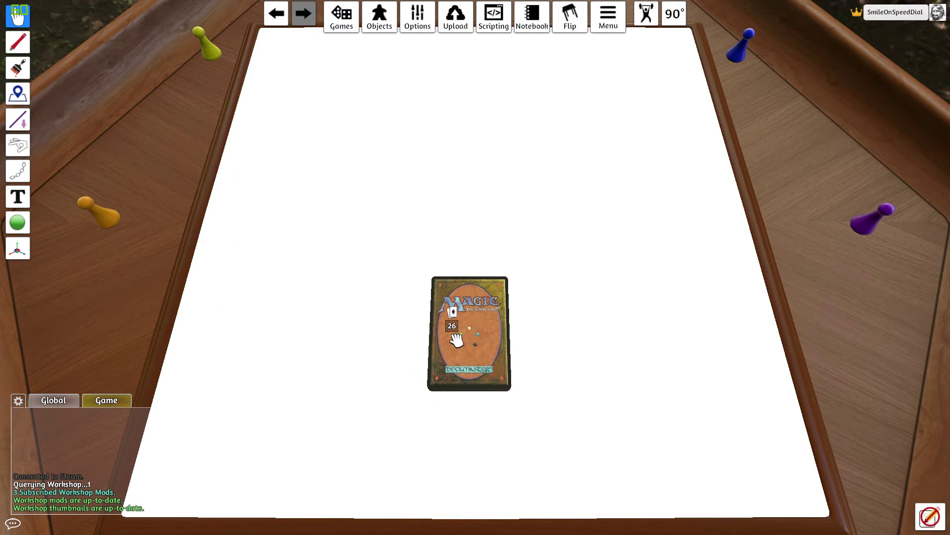
{"action": "key", "text": "f"}
{"action": "left_click_drag", "start_coordinate": [463, 344], "coordinate": [599, 336]}
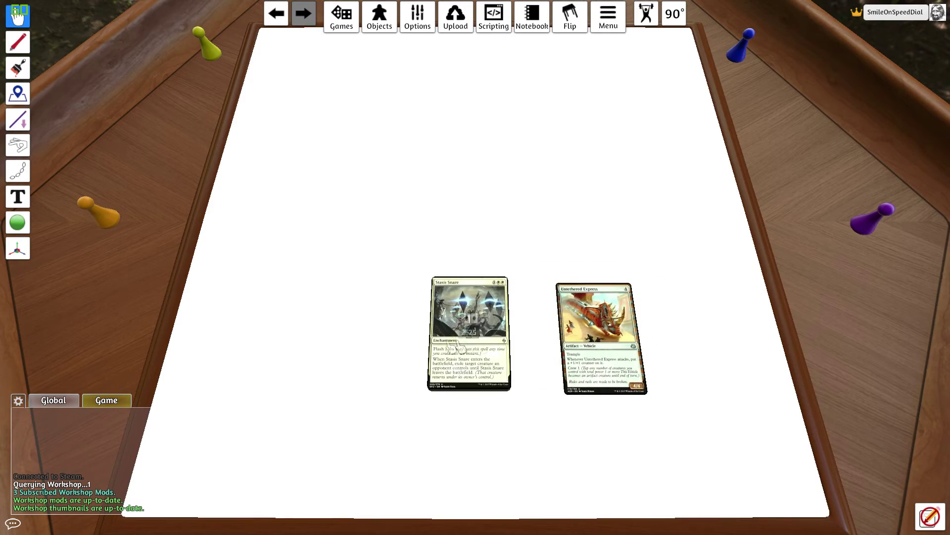
{"action": "left_click_drag", "start_coordinate": [456, 341], "coordinate": [371, 339]}
Examine the Stasis Snare, Skysovereign, Consul Flagship and Untethered Express cards up close.
{"action": "scroll", "coordinate": [510, 269], "scroll_direction": "up", "scroll_amount": 5}
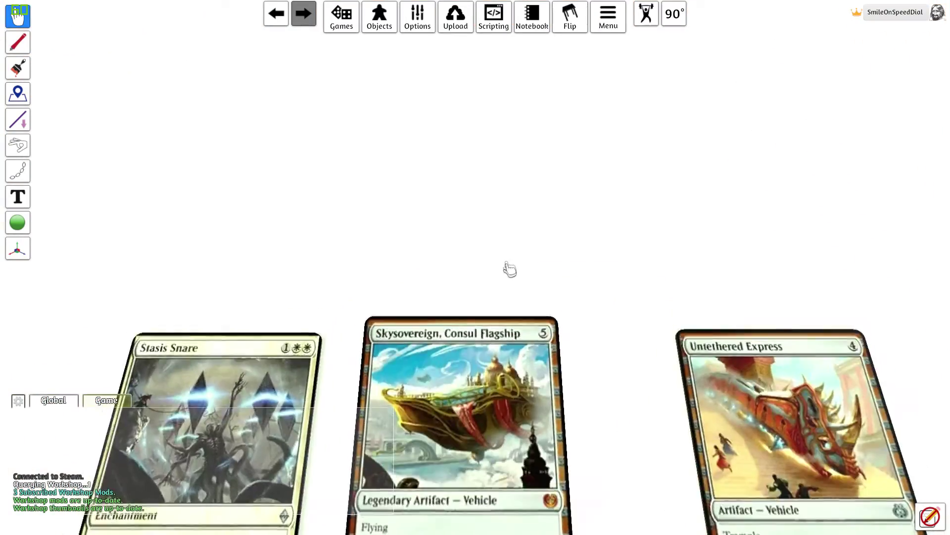
{"action": "left_click_drag", "start_coordinate": [507, 264], "coordinate": [520, 147]}
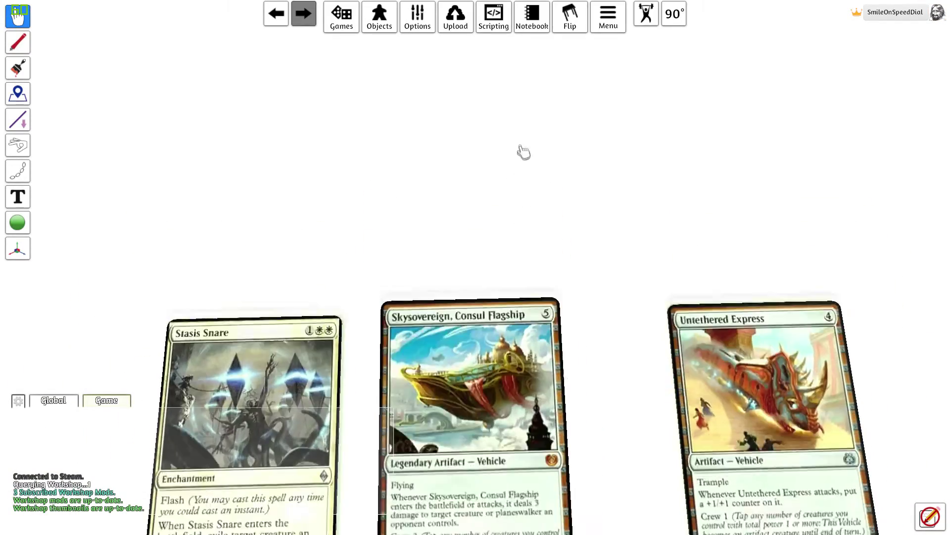
{"action": "left_click_drag", "start_coordinate": [621, 319], "coordinate": [631, 241]}
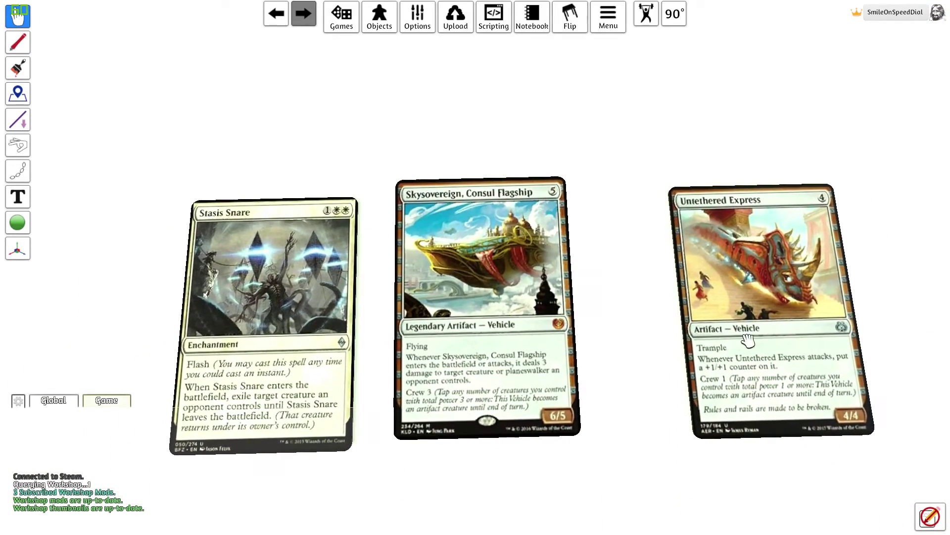
{"action": "left_click_drag", "start_coordinate": [744, 335], "coordinate": [710, 331]}
{"action": "left_click_drag", "start_coordinate": [321, 335], "coordinate": [305, 295]}
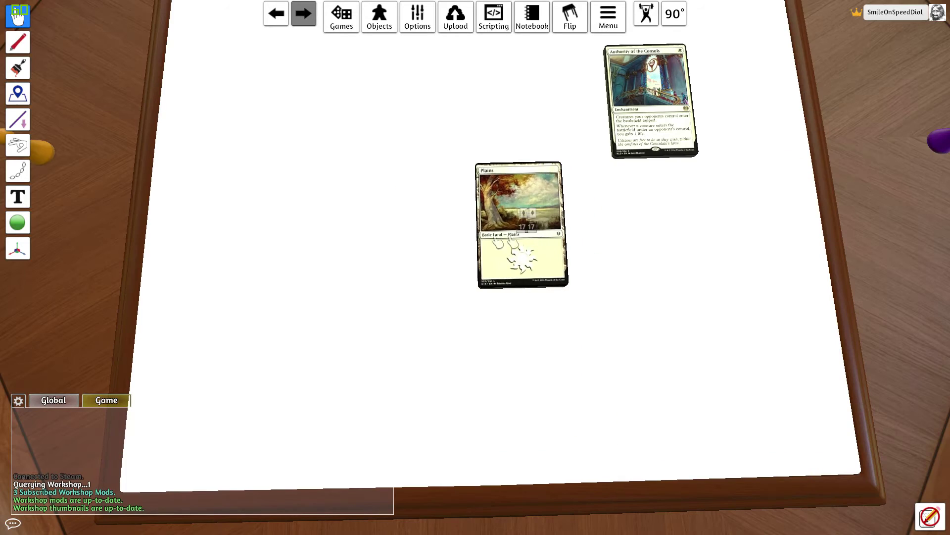
Gather the Plains cards in a separate pile left of the deck and move the Authority of the Consuls pile farther toward the board's corner.
{"action": "left_click_drag", "start_coordinate": [528, 239], "coordinate": [384, 235]}
{"action": "left_click_drag", "start_coordinate": [512, 238], "coordinate": [277, 183]}
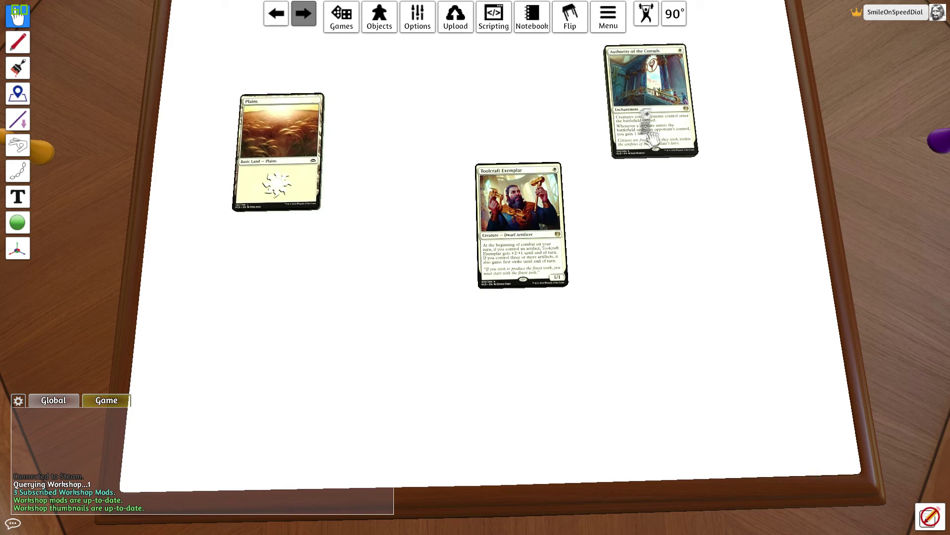
{"action": "left_click_drag", "start_coordinate": [654, 138], "coordinate": [697, 97]}
Spread the remaining main-deck cards individually across the board, from Toolcraft Exemplar and Thalia, Heretic Cathar through Cathar's Shield and Built to Last.
{"action": "left_click_drag", "start_coordinate": [522, 231], "coordinate": [513, 280]}
{"action": "left_click_drag", "start_coordinate": [514, 317], "coordinate": [733, 250]}
{"action": "left_click_drag", "start_coordinate": [513, 274], "coordinate": [624, 211]}
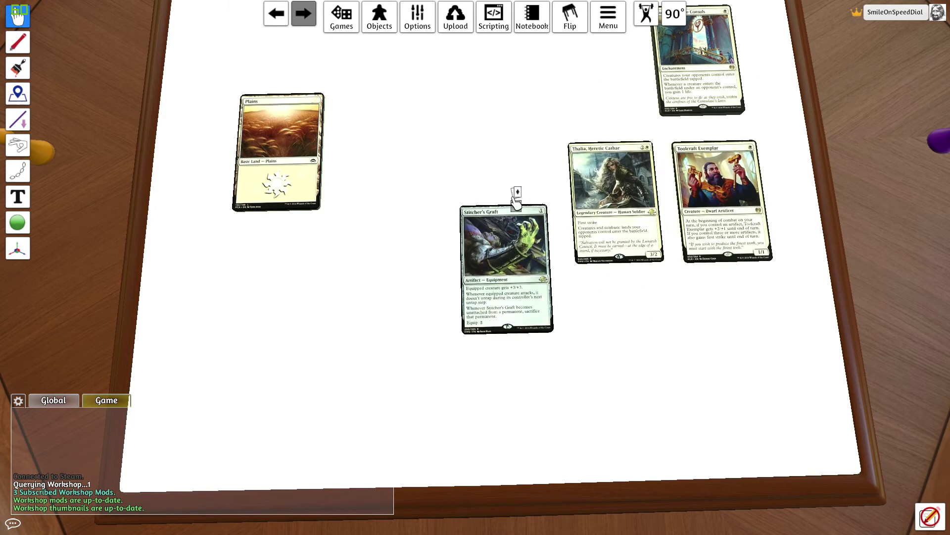
{"action": "left_click_drag", "start_coordinate": [512, 255], "coordinate": [508, 118]}
{"action": "left_click_drag", "start_coordinate": [510, 270], "coordinate": [386, 291]}
{"action": "left_click_drag", "start_coordinate": [505, 265], "coordinate": [747, 326]}
{"action": "left_click_drag", "start_coordinate": [512, 272], "coordinate": [625, 347]}
{"action": "left_click_drag", "start_coordinate": [525, 292], "coordinate": [534, 432]}
{"action": "left_click_drag", "start_coordinate": [510, 277], "coordinate": [241, 453]}
{"action": "left_click_drag", "start_coordinate": [549, 265], "coordinate": [669, 477]}
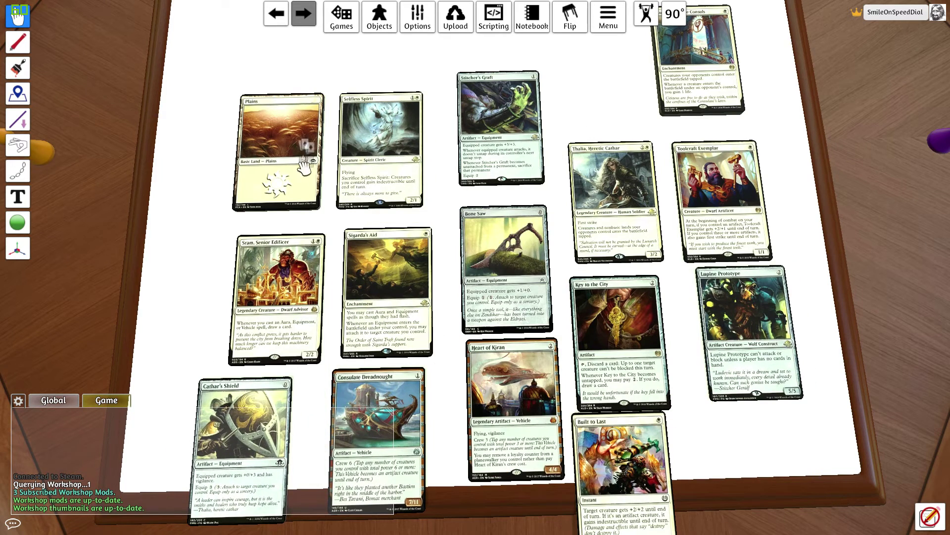
Move the Plains pile to the board's far corner and tidy the spread cards into compact rows.
{"action": "left_click_drag", "start_coordinate": [286, 157], "coordinate": [233, 22]}
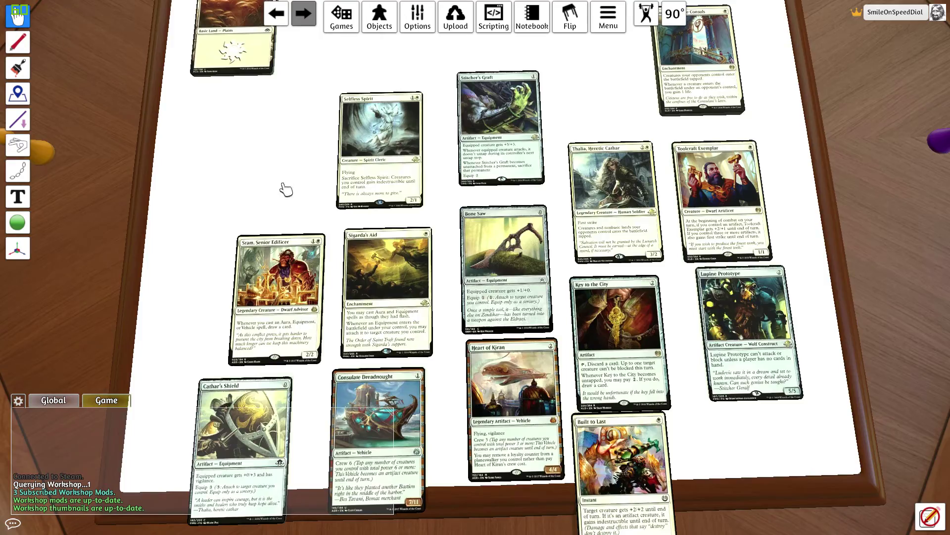
{"action": "key", "text": "s"}
{"action": "left_click_drag", "start_coordinate": [346, 128], "coordinate": [258, 134]}
{"action": "left_click_drag", "start_coordinate": [450, 116], "coordinate": [244, 134]}
{"action": "left_click_drag", "start_coordinate": [265, 266], "coordinate": [226, 247]}
{"action": "left_click_drag", "start_coordinate": [238, 377], "coordinate": [219, 338]}
{"action": "left_click_drag", "start_coordinate": [260, 255], "coordinate": [255, 249]}
{"action": "left_click_drag", "start_coordinate": [377, 139], "coordinate": [316, 135]}
{"action": "left_click_drag", "start_coordinate": [343, 243], "coordinate": [292, 208]}
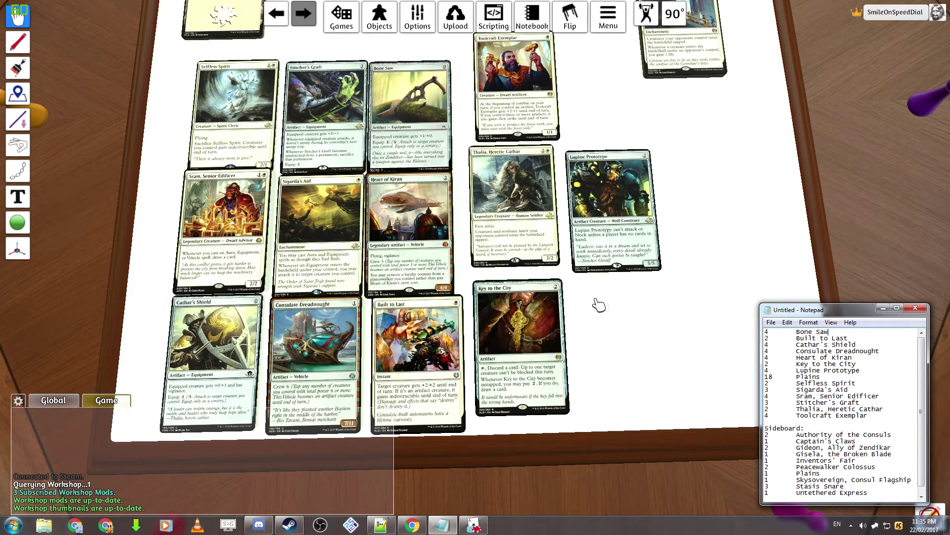
Duplicate the Bone Saw card to match its decklist quantity of 4 and move the stack to a clear spot beside Lupine Prototype.
{"action": "left_click", "coordinate": [633, 325]}
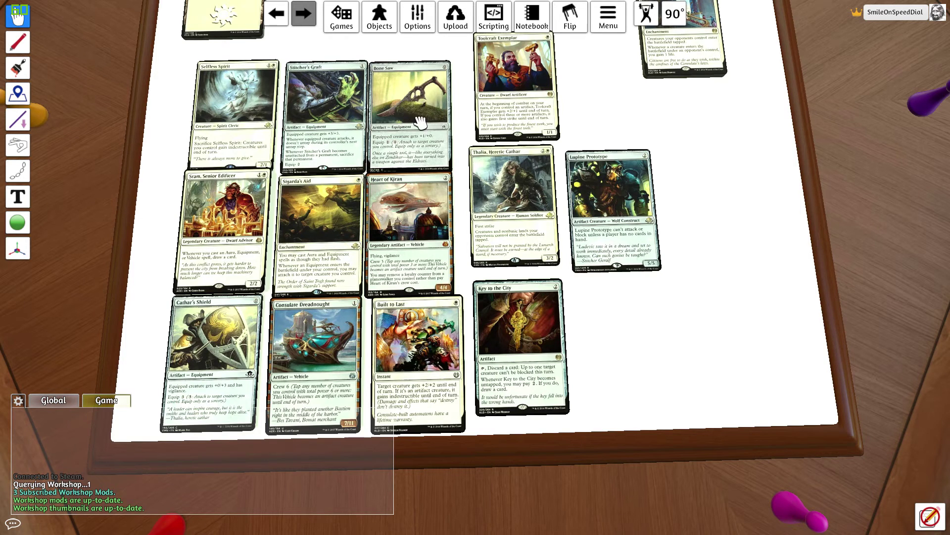
{"action": "left_click_drag", "start_coordinate": [420, 122], "coordinate": [411, 106]}
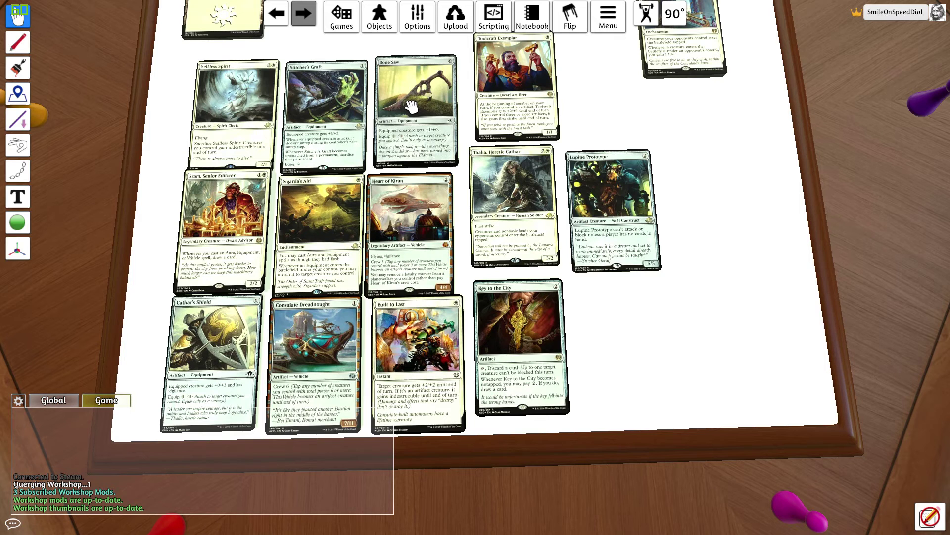
{"action": "key", "text": "ctrl+v"}
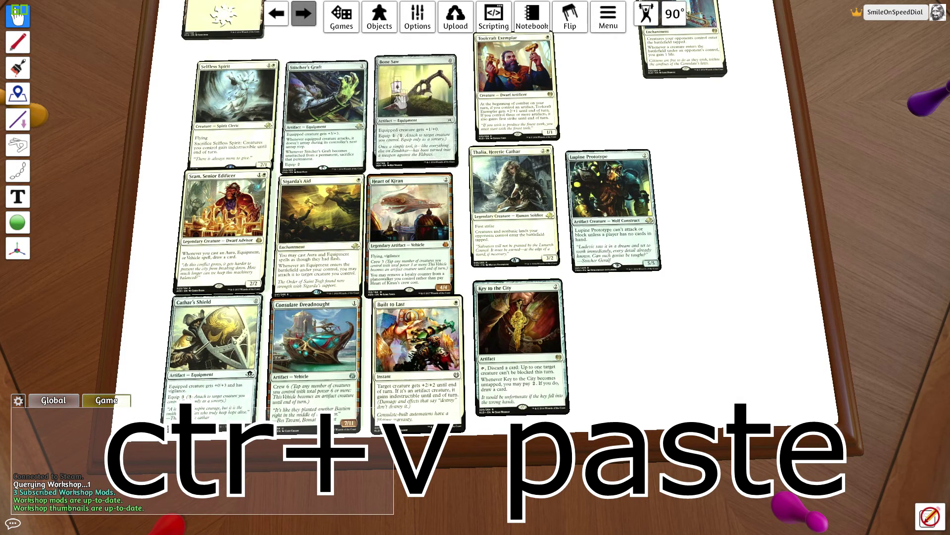
{"action": "left_click_drag", "start_coordinate": [410, 123], "coordinate": [733, 213]}
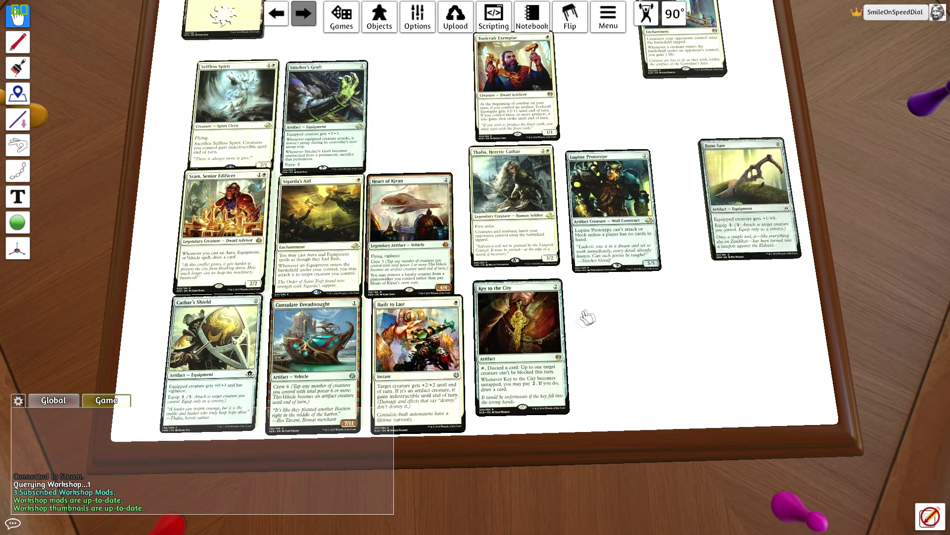
Check the decklist quantities for Built to Last and Cathar's Shield, and add both cards to the Bone Saw stack.
{"action": "key", "text": "alt+Tab"}
{"action": "key", "text": "alt+Tab"}
{"action": "left_click_drag", "start_coordinate": [371, 341], "coordinate": [748, 213]}
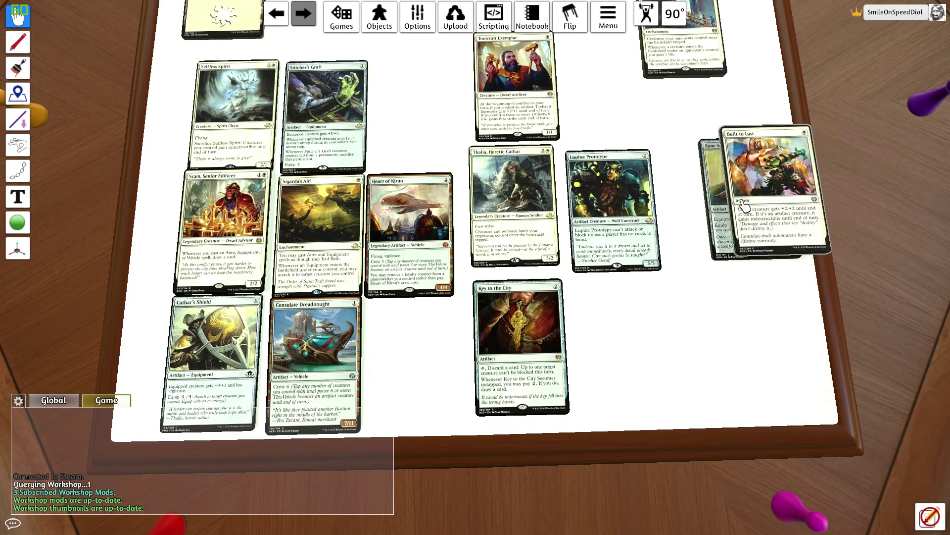
{"action": "key", "text": "alt+Tab"}
Check the decklist quantities for Consulate Dreadnought and Heart of Kiran, and add their copies to the main deck stack.
{"action": "key", "text": "alt+Tab"}
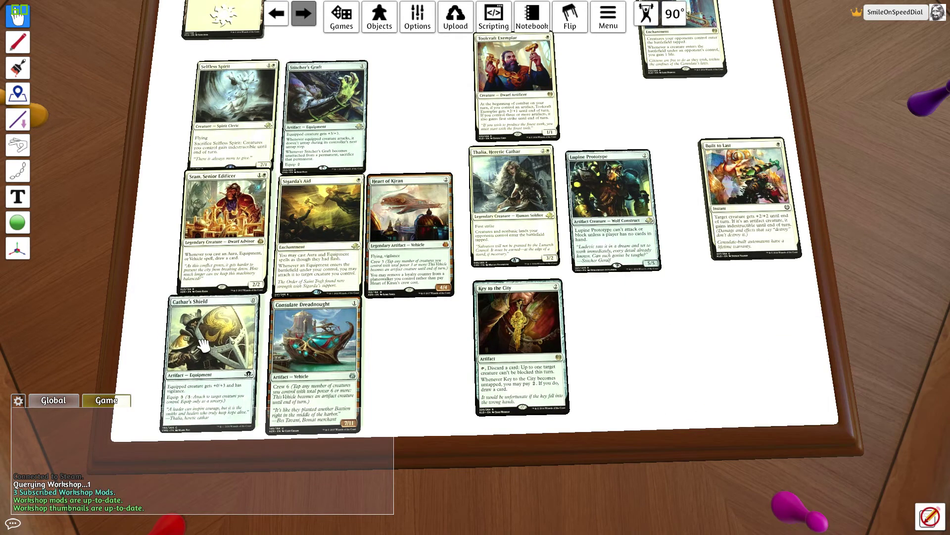
{"action": "left_click_drag", "start_coordinate": [203, 344], "coordinate": [741, 242]}
{"action": "key", "text": "alt+Tab"}
{"action": "key", "text": "alt+Tab"}
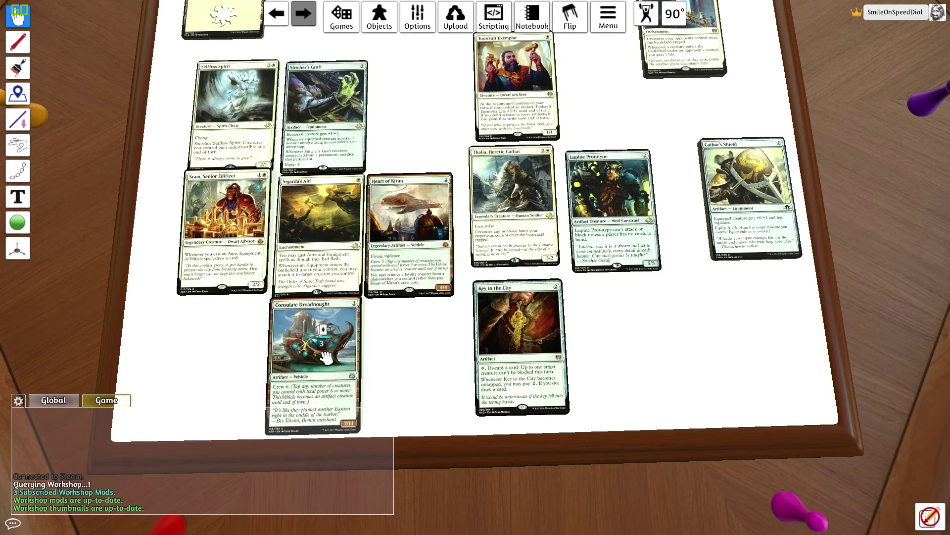
{"action": "left_click_drag", "start_coordinate": [327, 356], "coordinate": [755, 196]}
{"action": "key", "text": "alt+Tab"}
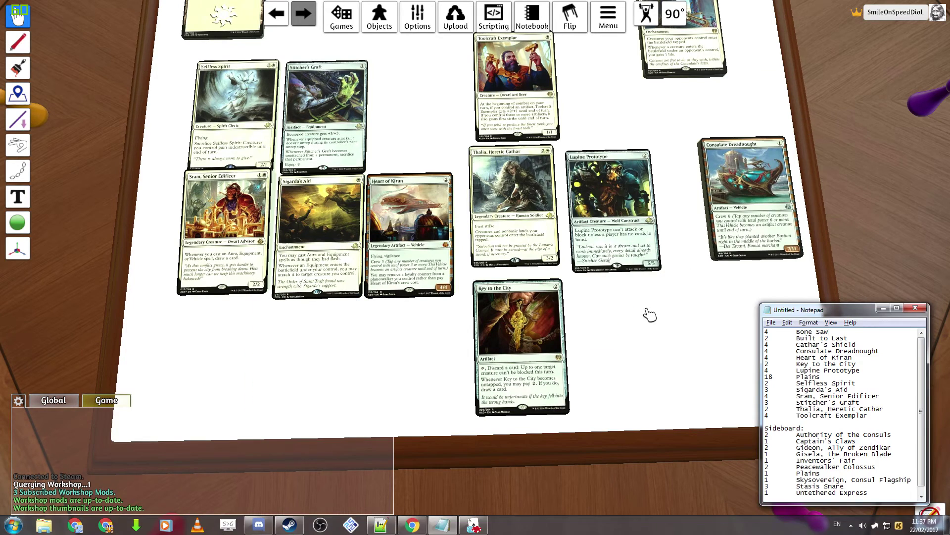
Check the decklist quantity for Key to the City, add the card to the main deck stack and consult the list again.
{"action": "key", "text": "alt+Tab"}
{"action": "left_click_drag", "start_coordinate": [407, 237], "coordinate": [695, 255]}
{"action": "key", "text": "alt+Tab"}
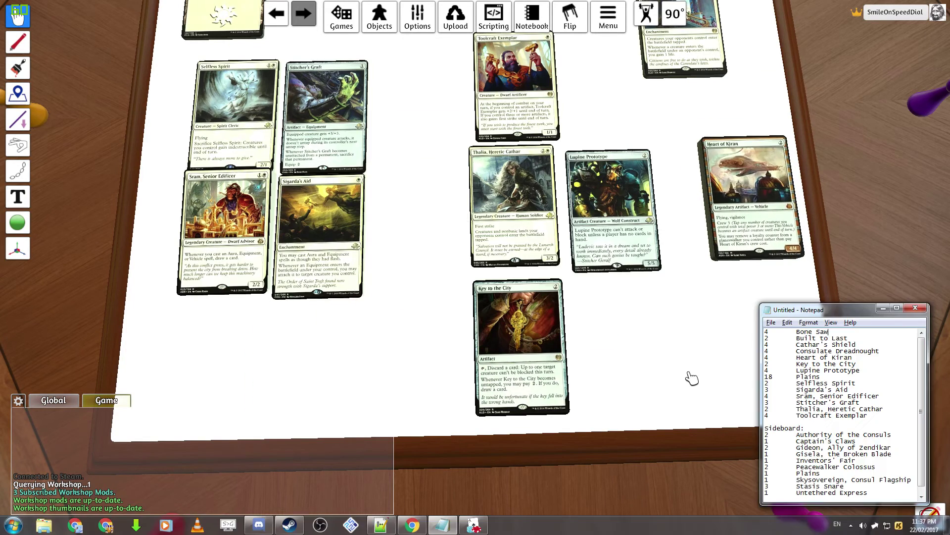
{"action": "key", "text": "alt+Tab"}
{"action": "left_click_drag", "start_coordinate": [500, 332], "coordinate": [749, 198]}
Check the decklist quantities for Lupine Prototype and Selfless Spirit, and add both cards to the main deck stack.
{"action": "key", "text": "alt+Tab"}
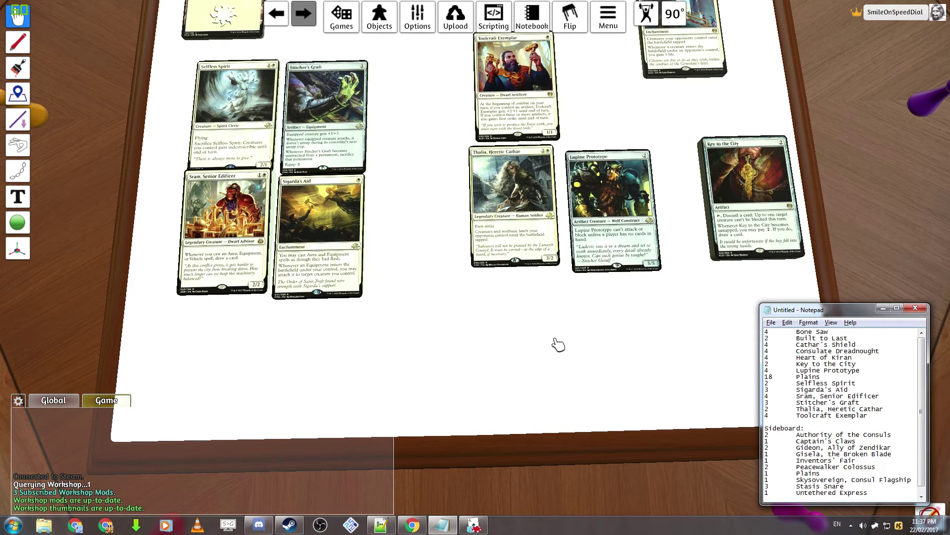
{"action": "key", "text": "alt+Tab"}
{"action": "left_click_drag", "start_coordinate": [614, 212], "coordinate": [753, 198]}
{"action": "key", "text": "alt+Tab"}
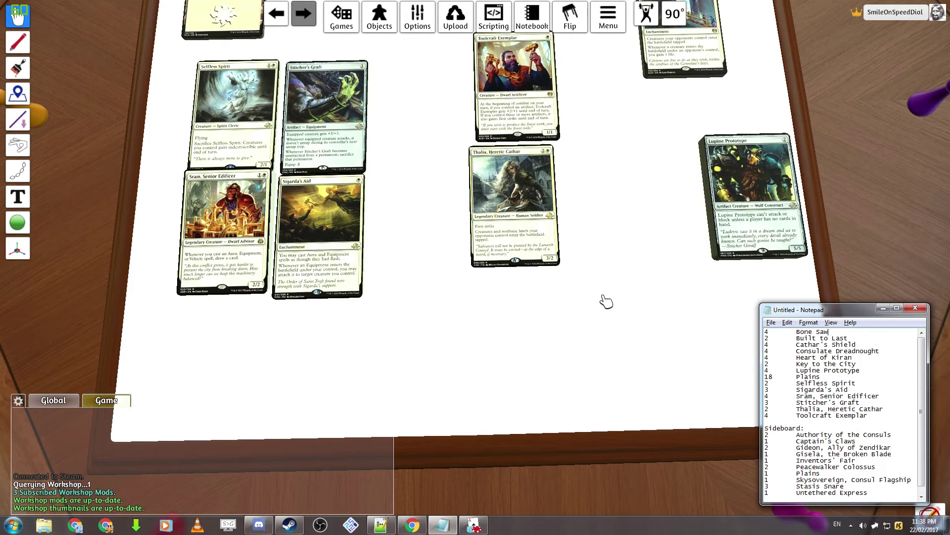
{"action": "key", "text": "alt+Tab"}
{"action": "left_click_drag", "start_coordinate": [232, 104], "coordinate": [753, 196]}
Duplicate Sigarda's Aid to its decklist quantity of 3 and add the copies to the main deck stack.
{"action": "key", "text": "alt+Tab"}
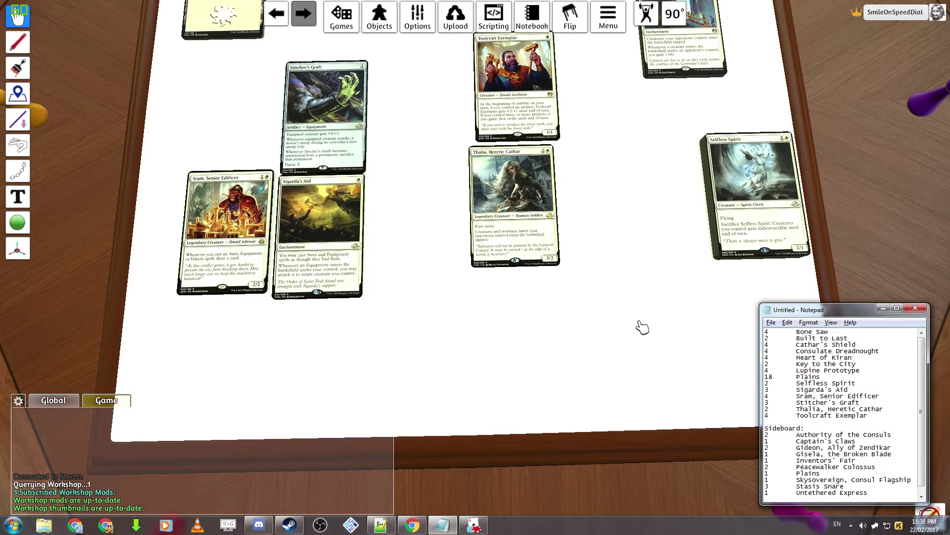
{"action": "key", "text": "alt+Tab"}
{"action": "left_click_drag", "start_coordinate": [317, 232], "coordinate": [377, 269]}
{"action": "key", "text": "ctrl+c"}
{"action": "key", "text": "alt+Tab"}
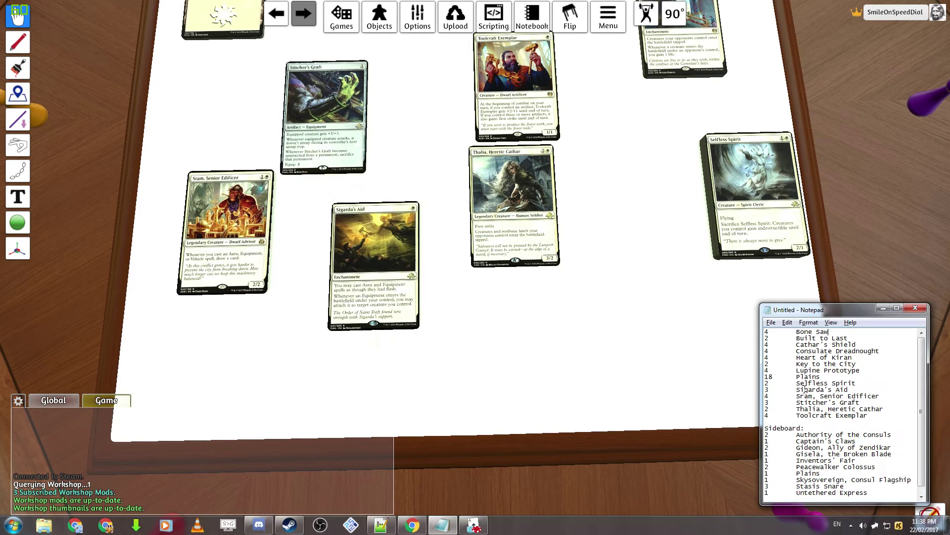
{"action": "key", "text": "alt+Tab"}
{"action": "key", "text": "ctrl+v"}
{"action": "left_click_drag", "start_coordinate": [573, 338], "coordinate": [752, 198]}
Duplicate Sram, Senior Edificer to its decklist quantity of 4 and add the copies to the main deck stack.
{"action": "key", "text": "alt+Tab"}
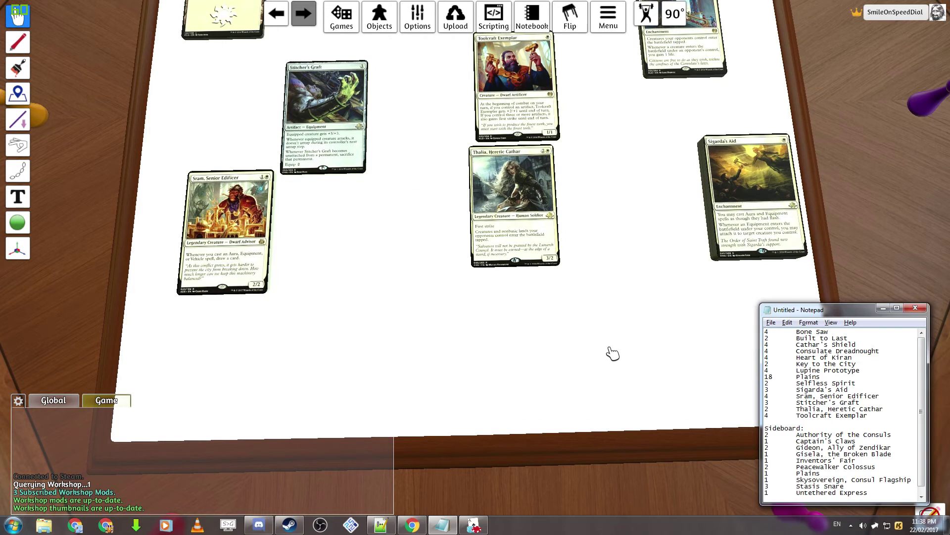
{"action": "key", "text": "alt+Tab"}
{"action": "key", "text": "ctrl+c"}
{"action": "key", "text": "ctrl+v"}
{"action": "key", "text": "ctrl+v"}
{"action": "key", "text": "ctrl+v"}
Add Stitcher's Graft and Thalia, Heretic Cathar to the main deck stack in their decklist quantities of 3 and 2.
{"action": "key", "text": "alt+Tab"}
{"action": "key", "text": "alt+Tab"}
{"action": "left_click_drag", "start_coordinate": [228, 238], "coordinate": [743, 204]}
{"action": "key", "text": "alt+Tab"}
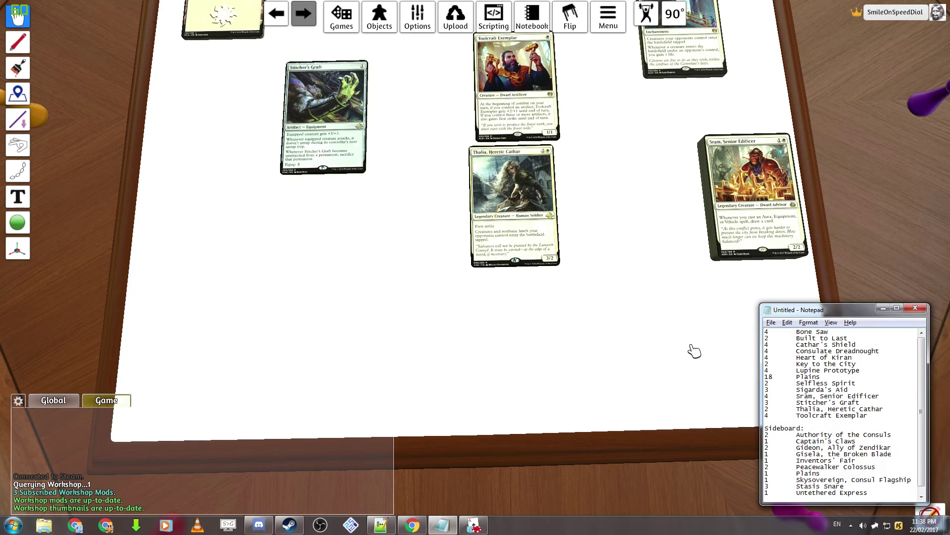
{"action": "key", "text": "alt+Tab"}
{"action": "left_click_drag", "start_coordinate": [327, 126], "coordinate": [743, 198]}
{"action": "key", "text": "alt+Tab"}
{"action": "key", "text": "alt+Tab"}
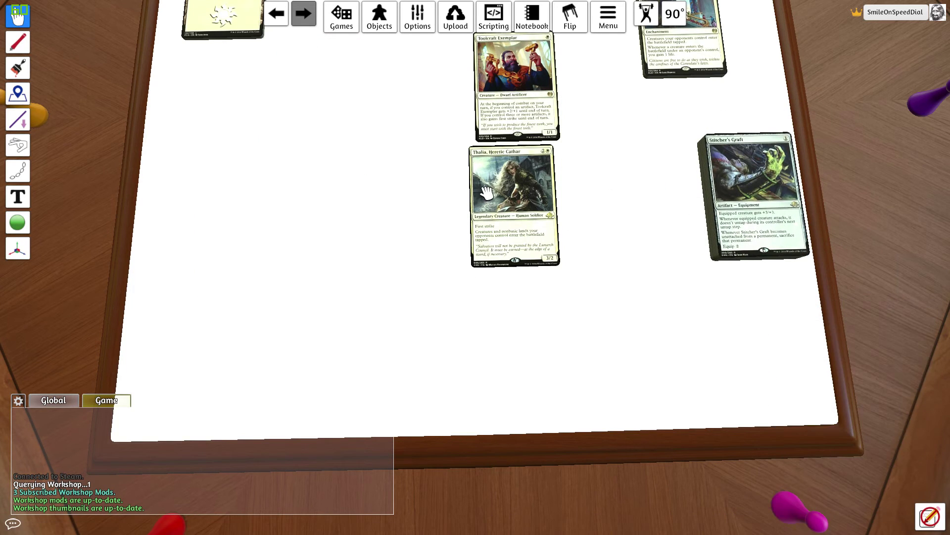
{"action": "key", "text": "ctrl+c"}
{"action": "key", "text": "ctrl+v"}
Place Toolcraft Exemplar on the main deck stack, duplicate it to its decklist quantity of 4 and consult the list.
{"action": "key", "text": "alt+Tab"}
{"action": "left_click_drag", "start_coordinate": [486, 192], "coordinate": [747, 203]}
{"action": "key", "text": "alt+Tab"}
{"action": "left_click_drag", "start_coordinate": [526, 109], "coordinate": [596, 215]}
{"action": "key", "text": "ctrl+c"}
{"action": "key", "text": "ctrl+v"}
{"action": "key", "text": "ctrl+v"}
{"action": "key", "text": "ctrl+v"}
{"action": "key", "text": "alt+Tab"}
{"action": "key", "text": "alt+Tab"}
Spread the four different Plains cards out around the main deck and start duplicating them.
{"action": "left_click_drag", "start_coordinate": [243, 20], "coordinate": [263, 240]}
{"action": "left_click_drag", "start_coordinate": [242, 21], "coordinate": [391, 269]}
{"action": "left_click_drag", "start_coordinate": [242, 21], "coordinate": [489, 247]}
{"action": "mouse_move", "coordinate": [242, 21]}
{"action": "left_mouse_down"}
{"action": "mouse_move", "coordinate": [628, 297]}
{"action": "mouse_move", "coordinate": [714, 275]}
{"action": "left_mouse_up"}
{"action": "key", "text": "ctrl+c"}
{"action": "key", "text": "ctrl+v"}
{"action": "key", "text": "ctrl+c"}
{"action": "key", "text": "ctrl+v"}
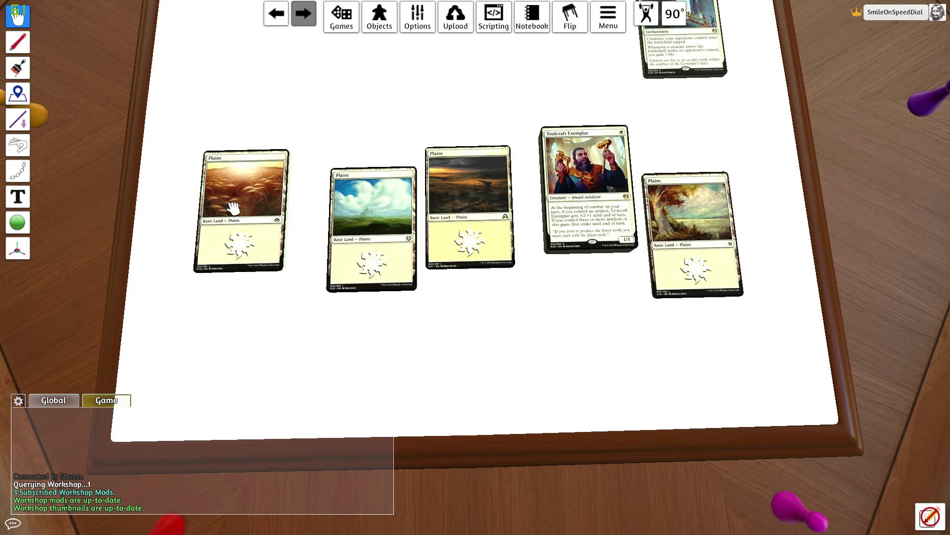
{"action": "key", "text": "ctrl+c"}
{"action": "key", "text": "ctrl+v"}
Stack the Plains copies together, check the decklist and duplicate more Plains towards the required 18.
{"action": "left_click_drag", "start_coordinate": [248, 197], "coordinate": [369, 211]}
{"action": "mouse_move", "coordinate": [369, 210]}
{"action": "left_mouse_down"}
{"action": "mouse_move", "coordinate": [450, 196]}
{"action": "mouse_move", "coordinate": [687, 235]}
{"action": "mouse_move", "coordinate": [412, 267]}
{"action": "left_mouse_up"}
{"action": "key", "text": "alt+Tab"}
{"action": "key", "text": "alt+Tab"}
{"action": "mouse_move", "coordinate": [691, 263]}
{"action": "left_mouse_down"}
{"action": "mouse_move", "coordinate": [696, 329]}
{"action": "mouse_move", "coordinate": [670, 247]}
{"action": "mouse_move", "coordinate": [460, 128]}
{"action": "mouse_move", "coordinate": [651, 240]}
{"action": "left_mouse_up"}
{"action": "key", "text": "ctrl+c"}
{"action": "key", "text": "ctrl+v"}
{"action": "key", "text": "ctrl+c"}
{"action": "key", "text": "ctrl+v"}
Merge all Plains into the main deck, move the deck above the open table area and flip it face down.
{"action": "mouse_move", "coordinate": [411, 263]}
{"action": "left_mouse_down"}
{"action": "mouse_move", "coordinate": [711, 321]}
{"action": "mouse_move", "coordinate": [693, 233]}
{"action": "left_mouse_up"}
{"action": "mouse_move", "coordinate": [693, 233]}
{"action": "left_mouse_down"}
{"action": "mouse_move", "coordinate": [567, 204]}
{"action": "mouse_move", "coordinate": [485, 208]}
{"action": "left_mouse_up"}
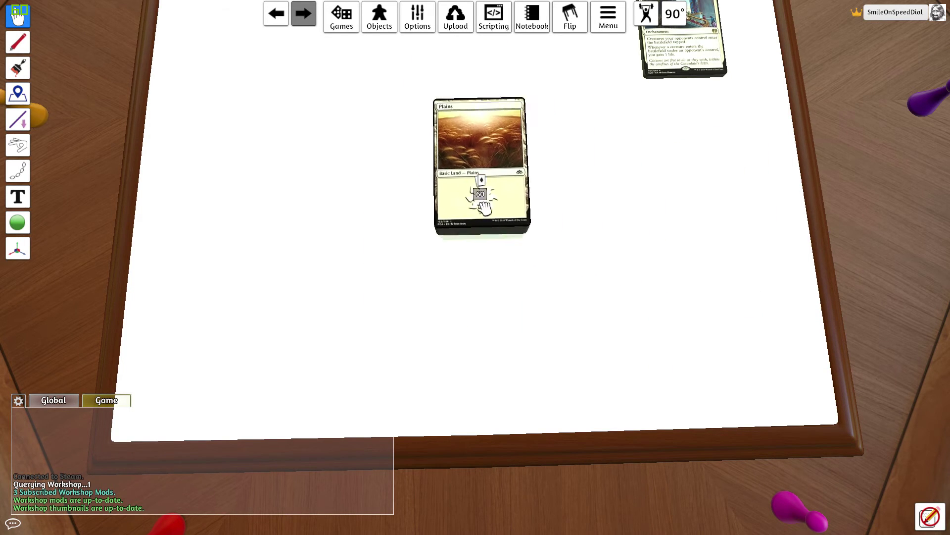
{"action": "key", "text": "w"}
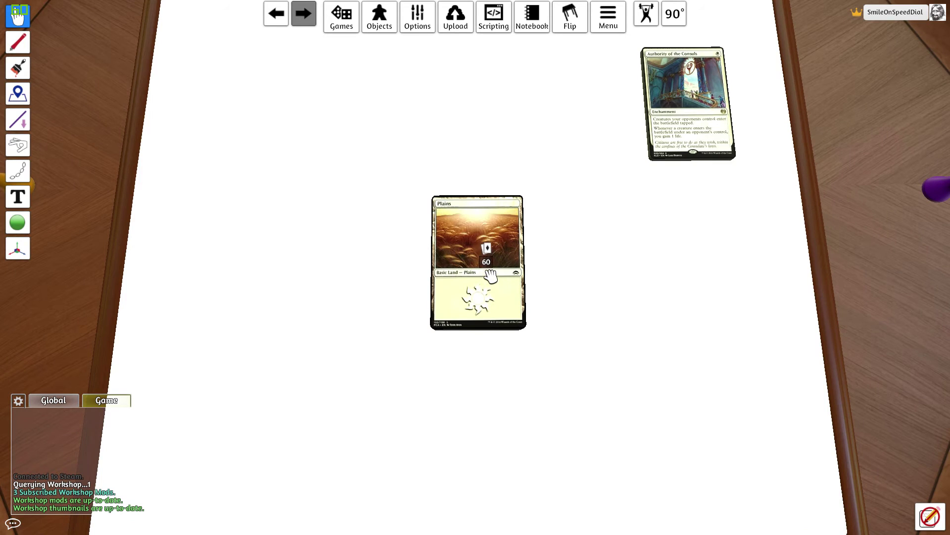
{"action": "left_click_drag", "start_coordinate": [480, 271], "coordinate": [485, 120]}
{"action": "key", "text": "f"}
Spread the sideboard cards out below the main deck and compare their quantities with the Sideboard section of the decklist.
{"action": "left_click_drag", "start_coordinate": [674, 129], "coordinate": [582, 301]}
{"action": "left_click_drag", "start_coordinate": [673, 148], "coordinate": [497, 280]}
{"action": "left_click_drag", "start_coordinate": [658, 114], "coordinate": [277, 262]}
{"action": "mouse_move", "coordinate": [685, 114]}
{"action": "left_mouse_down"}
{"action": "mouse_move", "coordinate": [278, 411]}
{"action": "mouse_move", "coordinate": [510, 423]}
{"action": "left_mouse_up"}
{"action": "left_click_drag", "start_coordinate": [686, 119], "coordinate": [638, 425]}
{"action": "key", "text": "alt+Tab"}
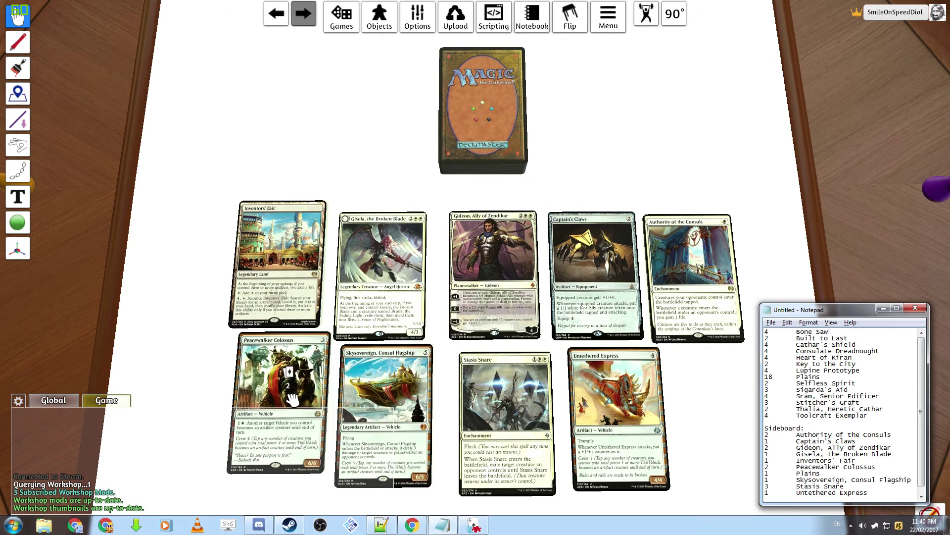
Gather the sideboard cards into a single stack with Stasis Snare and flip the stack face down.
{"action": "mouse_move", "coordinate": [510, 432]}
{"action": "left_mouse_down"}
{"action": "mouse_move", "coordinate": [384, 405]}
{"action": "mouse_move", "coordinate": [284, 400]}
{"action": "mouse_move", "coordinate": [370, 269]}
{"action": "mouse_move", "coordinate": [693, 282]}
{"action": "mouse_move", "coordinate": [650, 399]}
{"action": "left_mouse_up"}
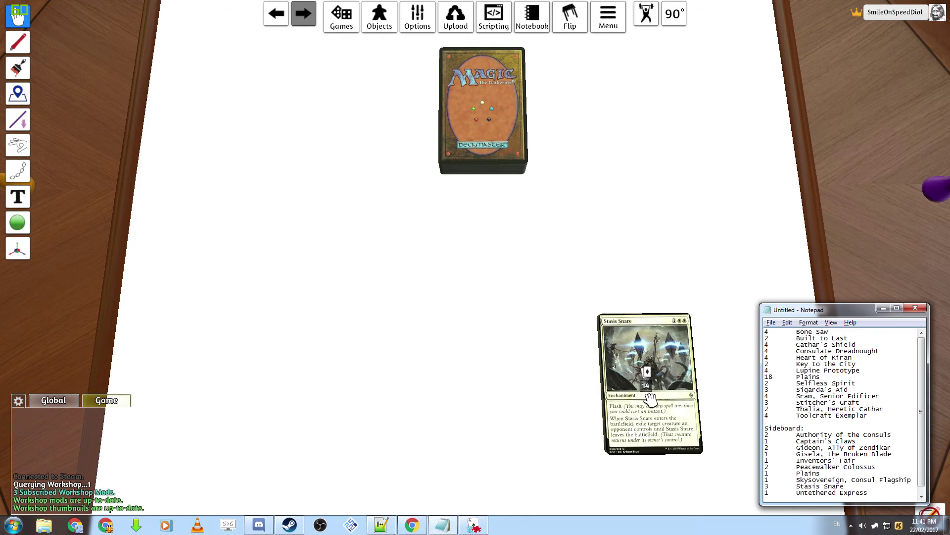
{"action": "left_click", "coordinate": [650, 398]}
{"action": "key", "text": "f"}
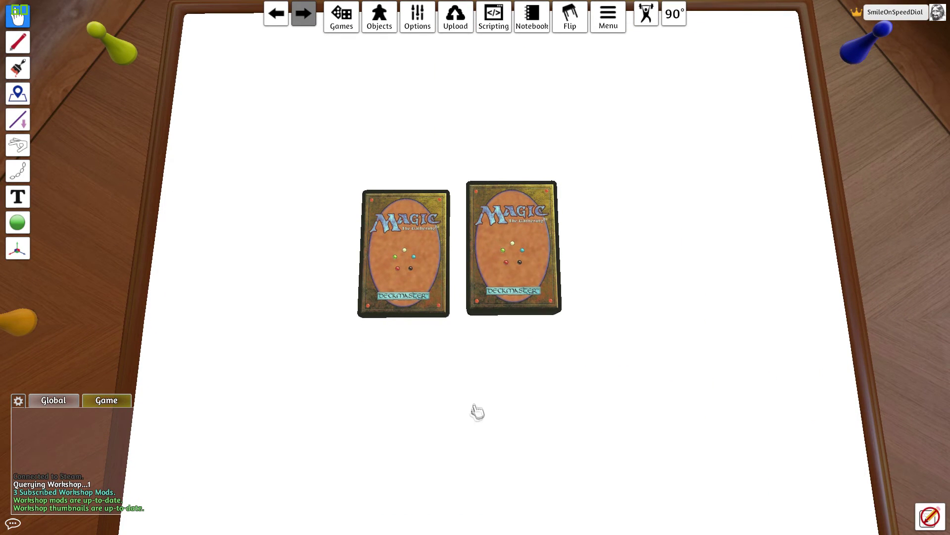
Flip the main deck and the sideboard over to inspect them, and turn both face down again.
{"action": "key", "text": "f"}
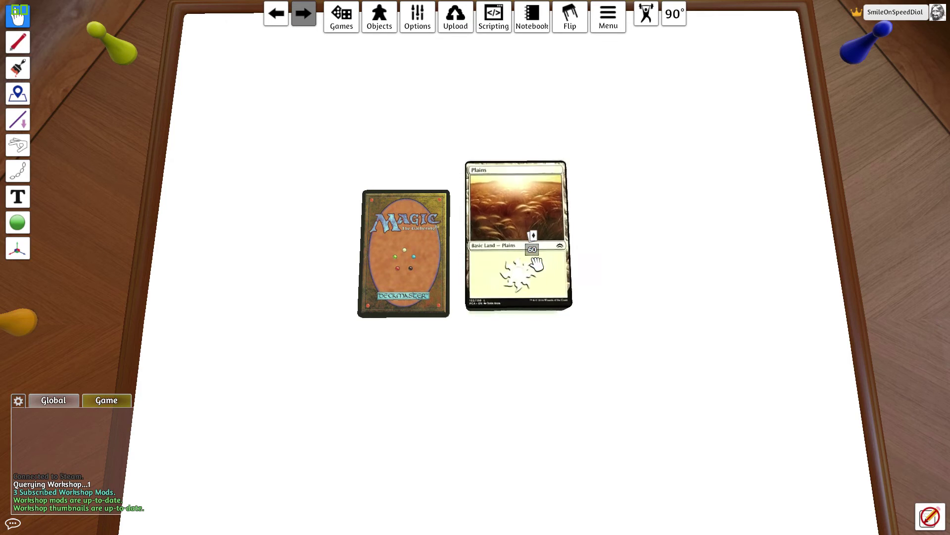
{"action": "key", "text": "f"}
{"action": "key", "text": "f"}
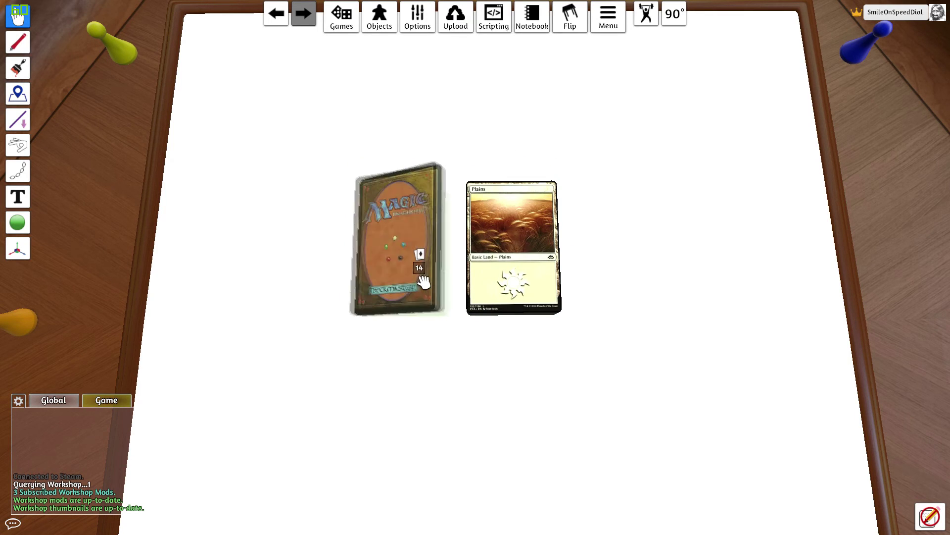
{"action": "key", "text": "f"}
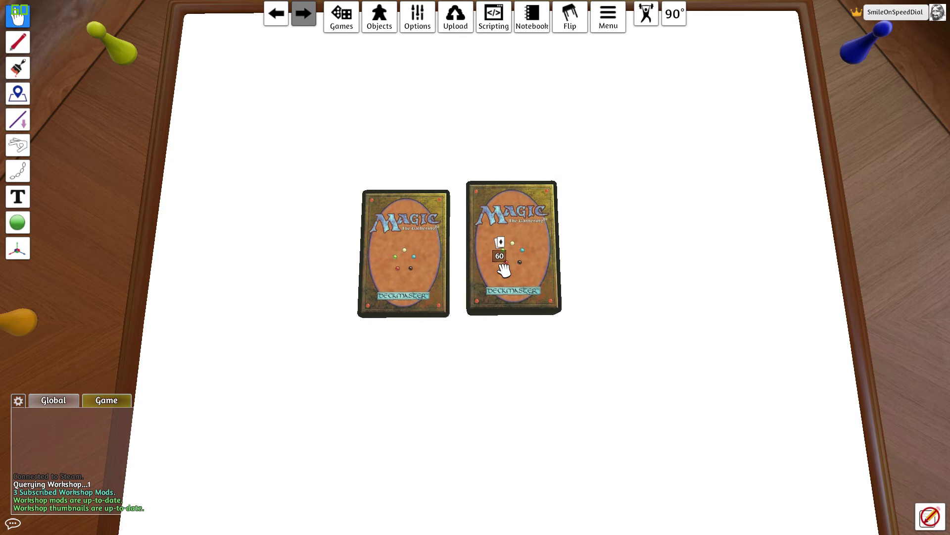
{"action": "key", "text": "f"}
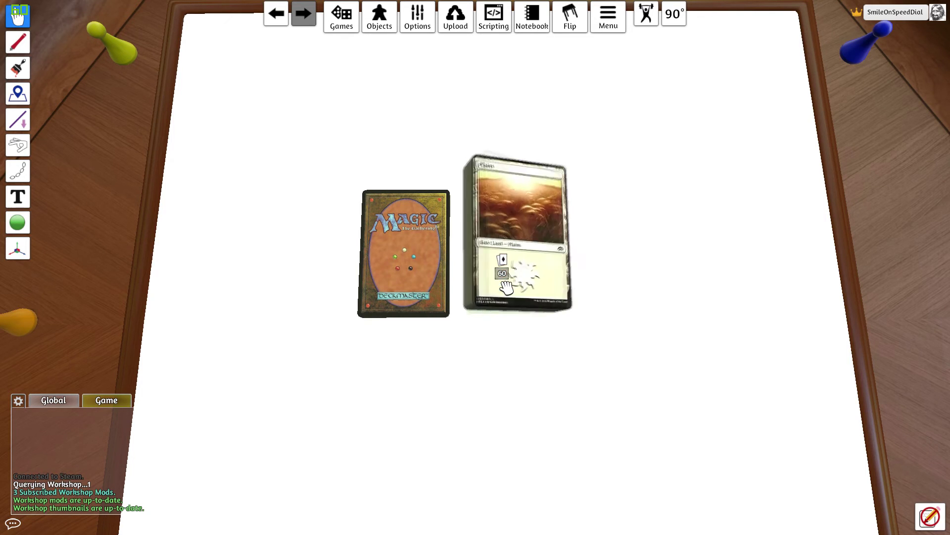
{"action": "key", "text": "f"}
Select the main deck and sideboard together and save them as the object "WHITE Mono" in the MTG DECKS folder.
{"action": "key", "text": "a"}
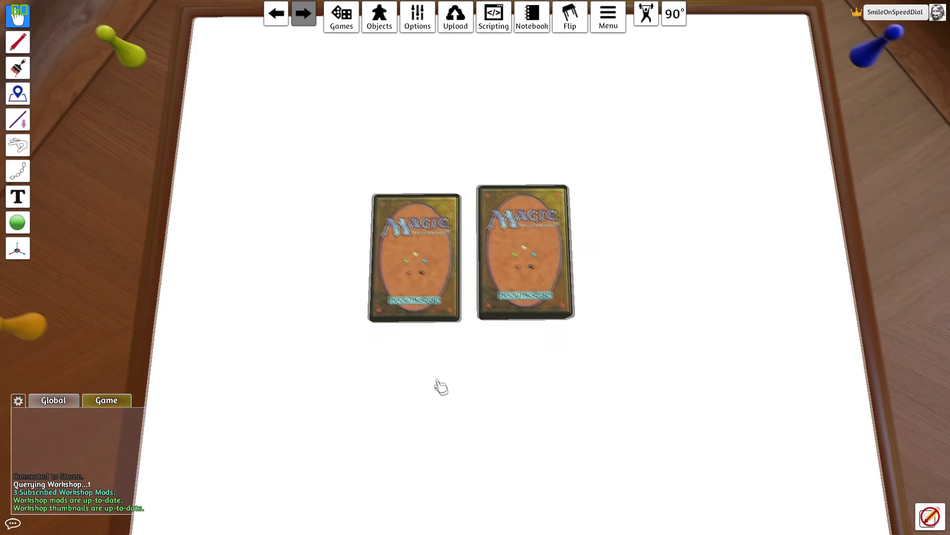
{"action": "key", "text": "w"}
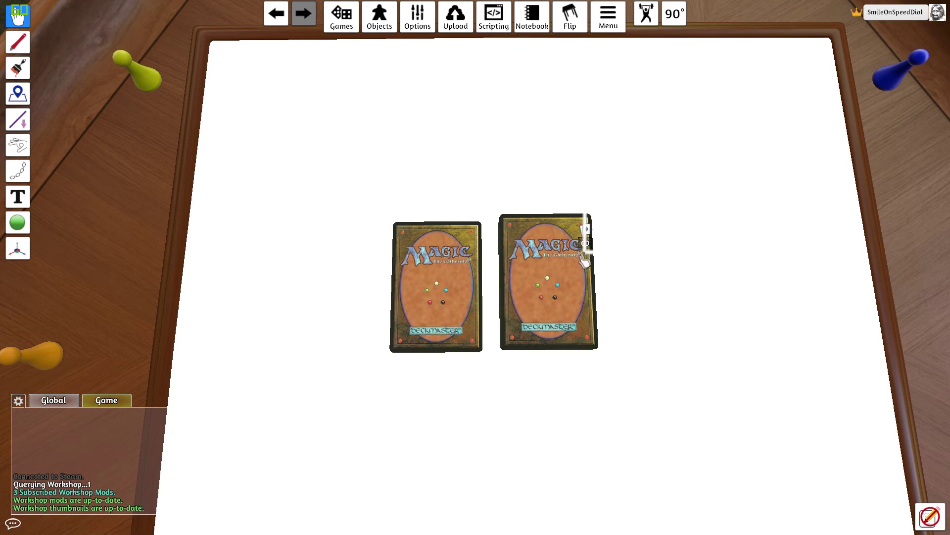
{"action": "left_click_drag", "start_coordinate": [586, 260], "coordinate": [357, 397]}
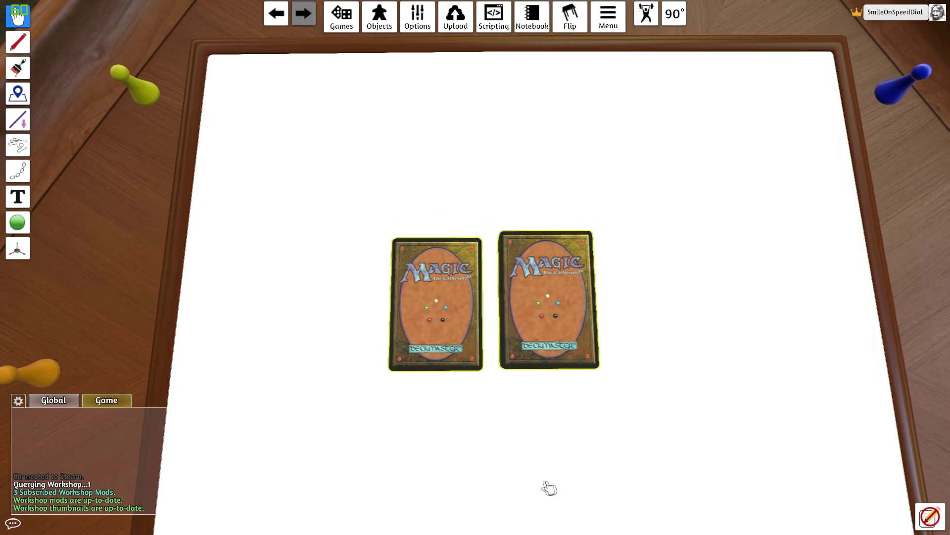
{"action": "scroll", "coordinate": [551, 225], "scroll_direction": "up", "scroll_amount": 3}
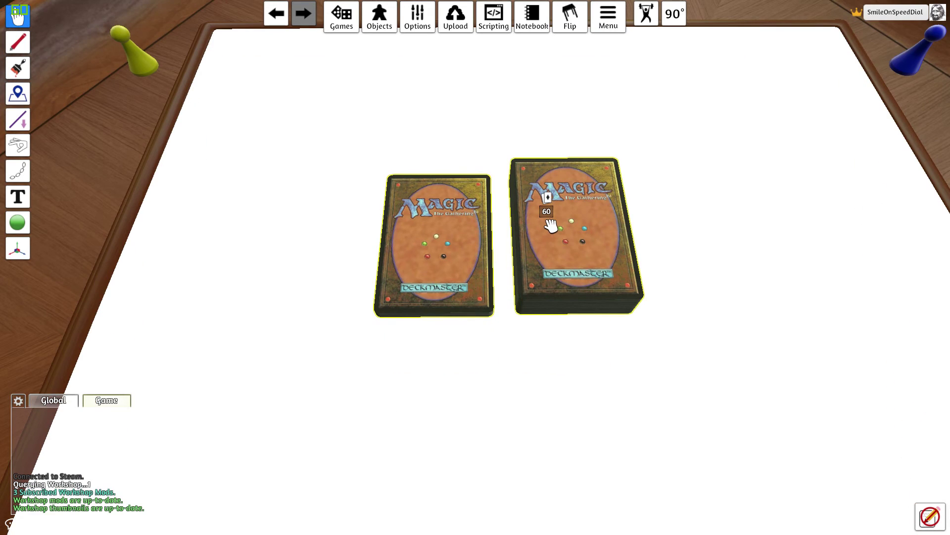
{"action": "right_click", "coordinate": [551, 225]}
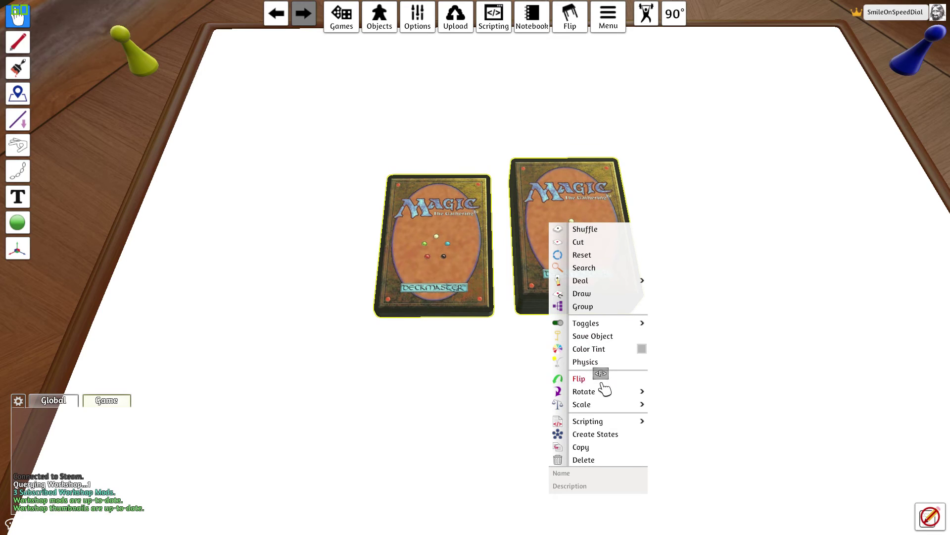
{"action": "mouse_move", "coordinate": [604, 404]}
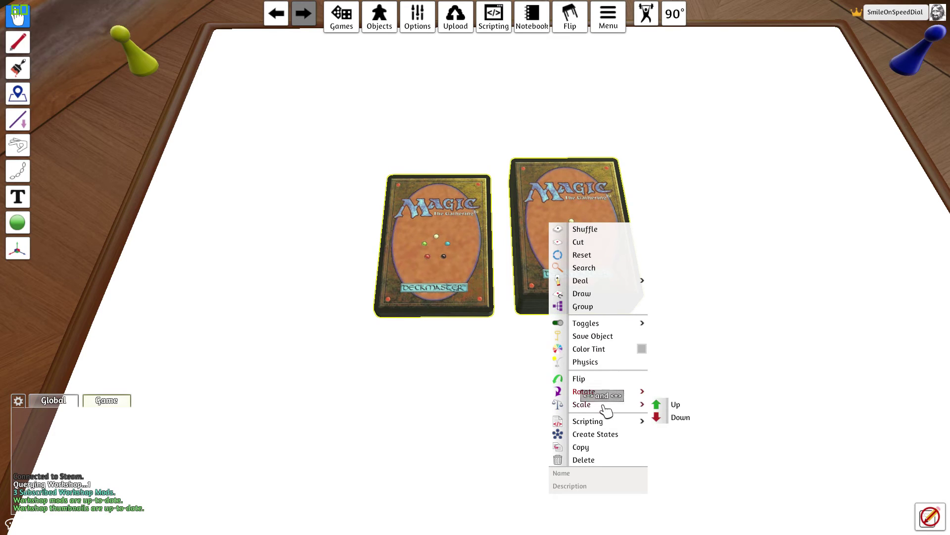
{"action": "left_click", "coordinate": [600, 339]}
{"action": "left_click", "coordinate": [458, 263]}
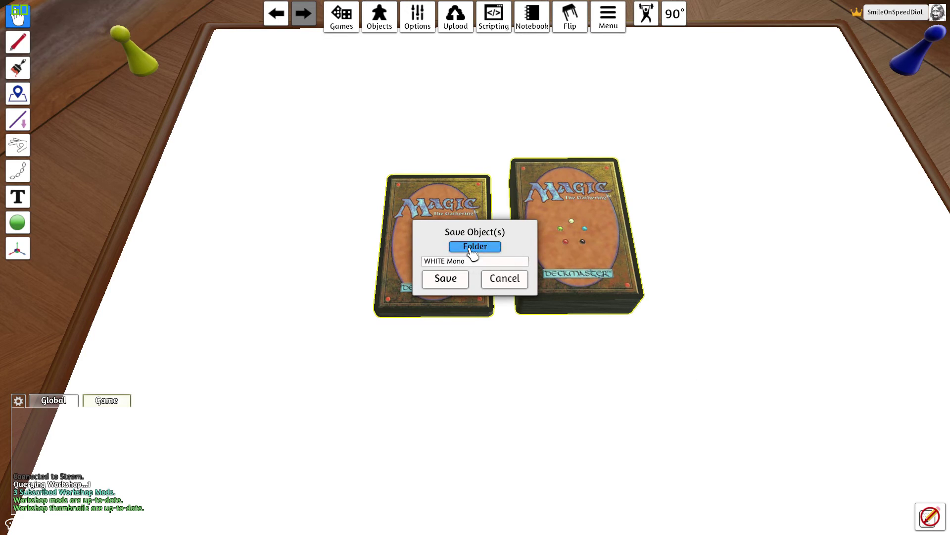
{"action": "left_click", "coordinate": [488, 272]}
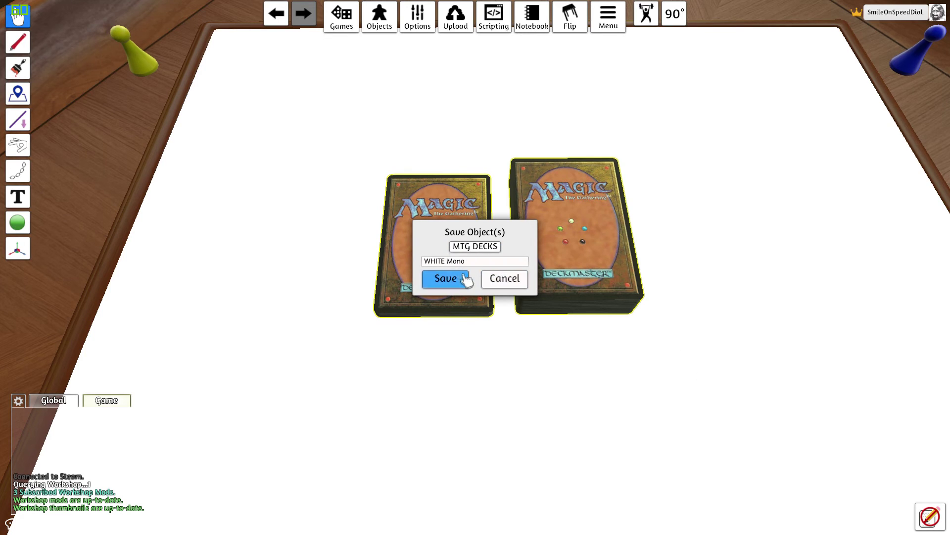
{"action": "left_click", "coordinate": [459, 282]}
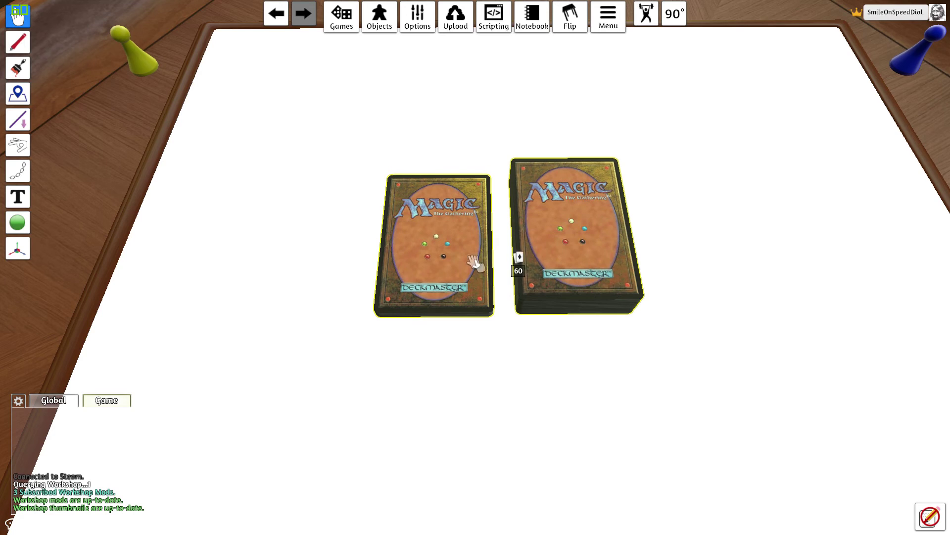
Delete both decks from the table and load them back from the saved object WHITE Mono in MTG DECKS.
{"action": "scroll", "coordinate": [474, 262], "scroll_direction": "down", "scroll_amount": 3}
{"action": "key", "text": "Delete"}
{"action": "left_click", "coordinate": [383, 16]}
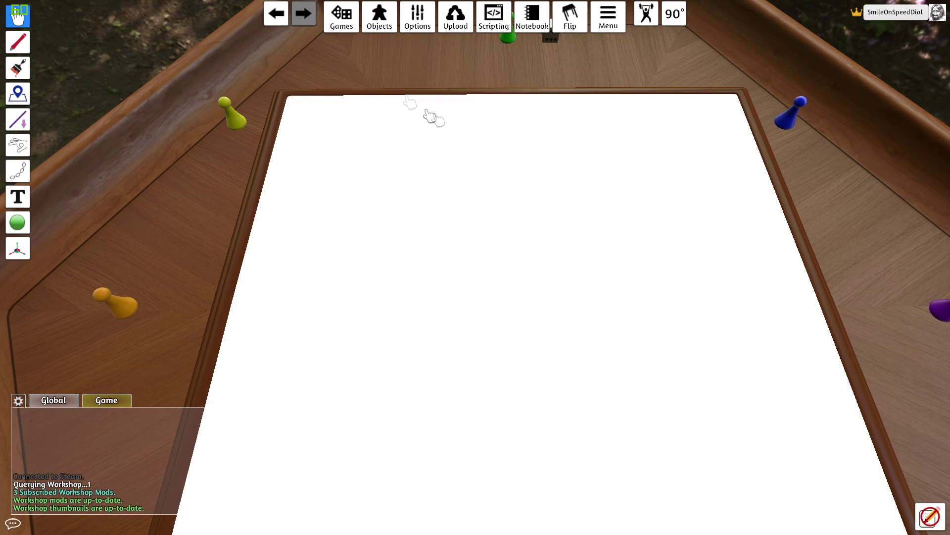
{"action": "left_click", "coordinate": [384, 27]}
{"action": "left_click", "coordinate": [393, 77]}
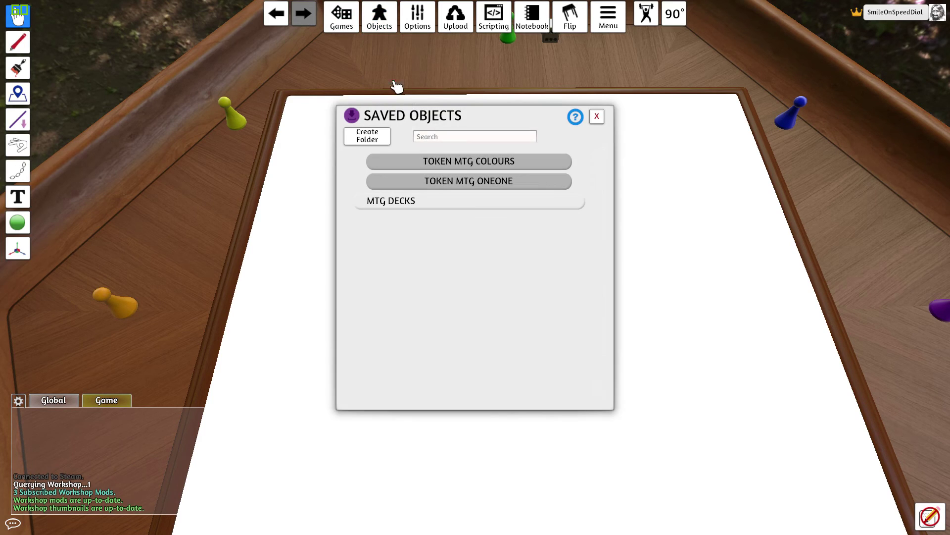
{"action": "left_click", "coordinate": [576, 202]}
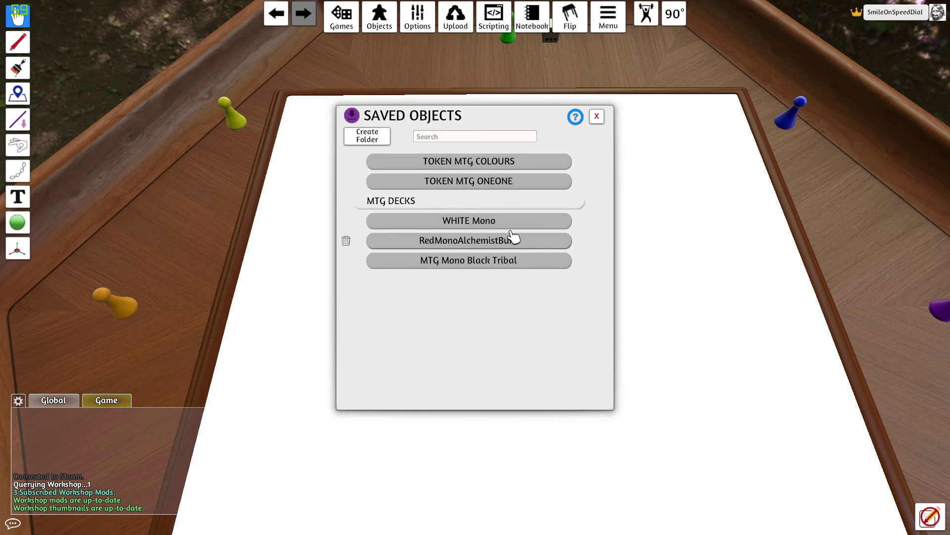
{"action": "left_click", "coordinate": [511, 226]}
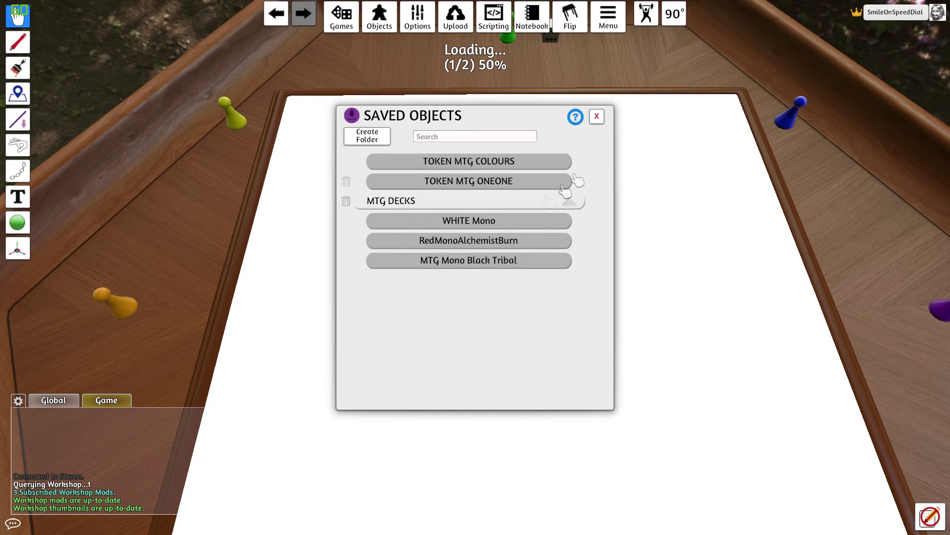
{"action": "left_click", "coordinate": [597, 117]}
Move the main deck to the near corner of the play area and place the sideboard just beyond it.
{"action": "key", "text": "s"}
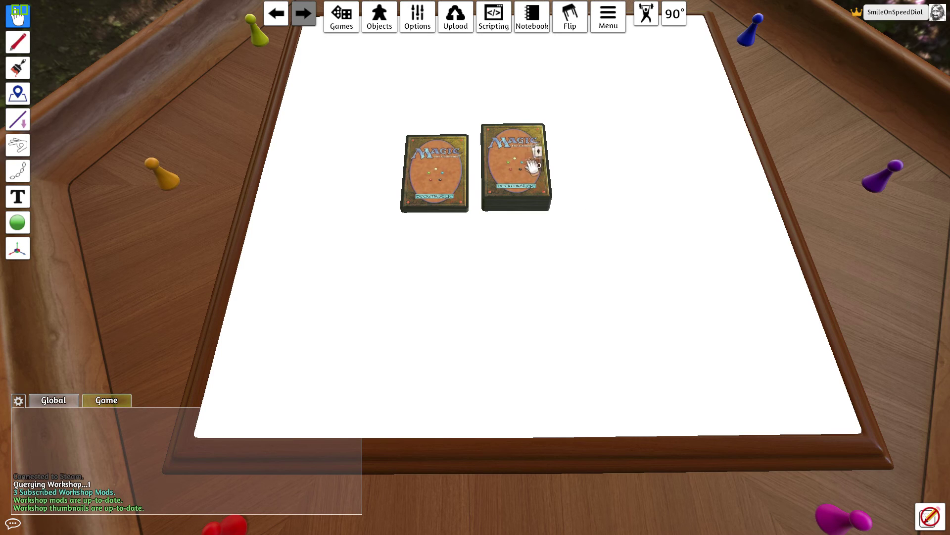
{"action": "left_click_drag", "start_coordinate": [517, 180], "coordinate": [767, 363]}
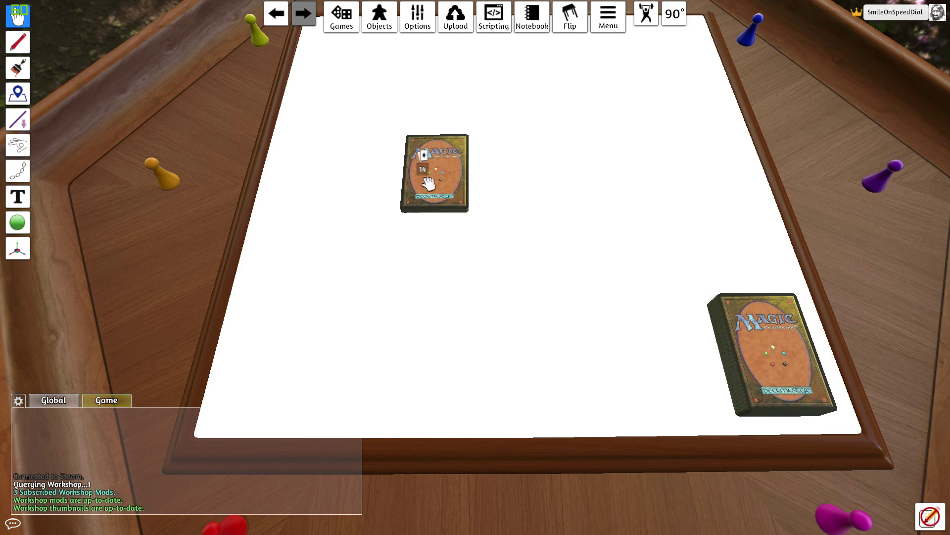
{"action": "left_click_drag", "start_coordinate": [424, 184], "coordinate": [726, 212]}
Draw six cards from the main deck into the hand area.
{"action": "left_click_drag", "start_coordinate": [774, 346], "coordinate": [421, 368]}
{"action": "key", "text": "s"}
{"action": "left_click_drag", "start_coordinate": [717, 141], "coordinate": [557, 391]}
{"action": "left_click_drag", "start_coordinate": [694, 163], "coordinate": [566, 443]}
{"action": "key", "text": "1"}
{"action": "key", "text": "1"}
{"action": "key", "text": "1"}
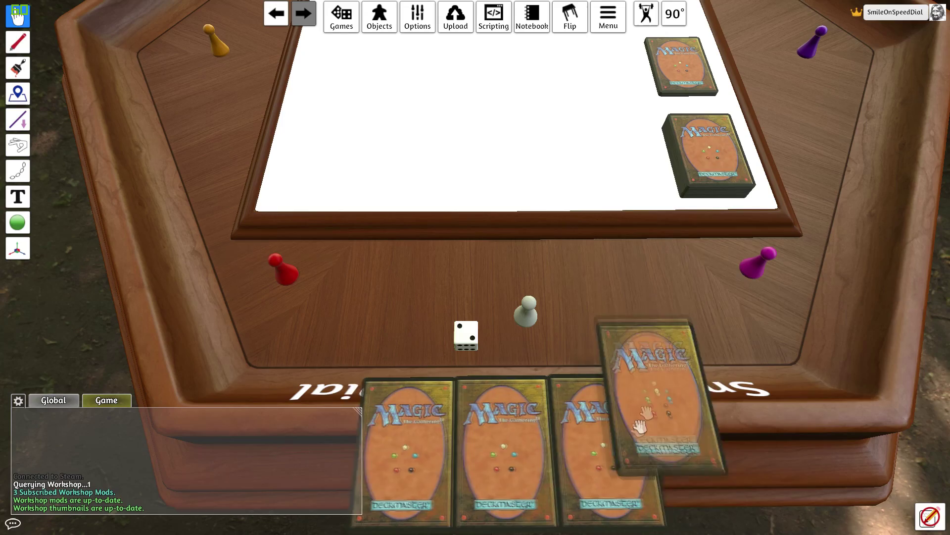
{"action": "key", "text": "s"}
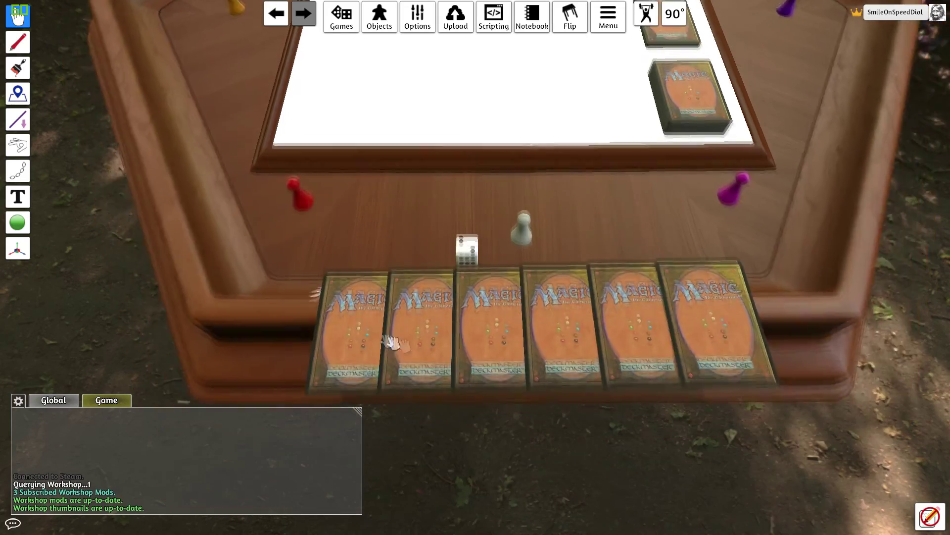
Flip the six cards in the hand face up.
{"action": "scroll", "coordinate": [366, 340], "scroll_direction": "up", "scroll_amount": 2}
{"action": "key", "text": "f"}
{"action": "key", "text": "f"}
{"action": "key", "text": "f"}
{"action": "key", "text": "f"}
{"action": "key", "text": "f"}
{"action": "key", "text": "f"}
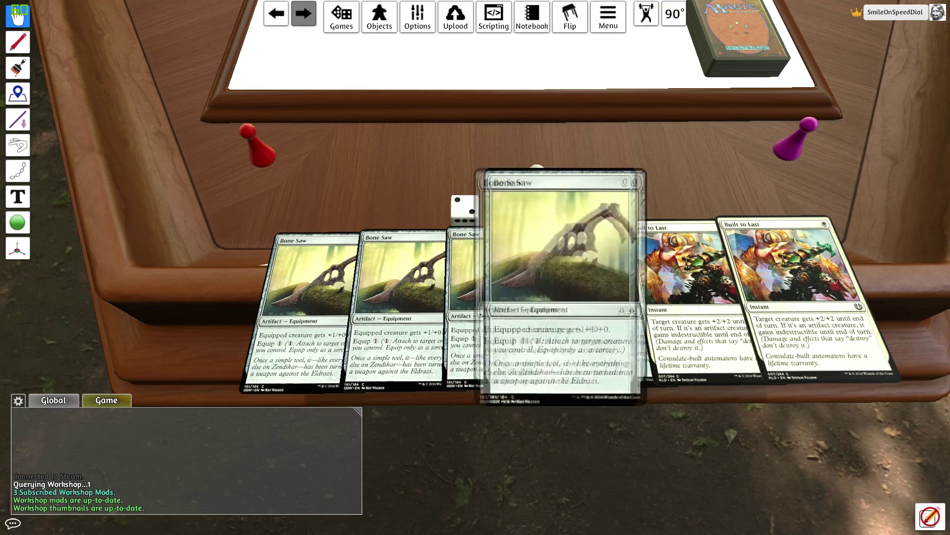
{"action": "scroll", "coordinate": [396, 340], "scroll_direction": "down", "scroll_amount": 3}
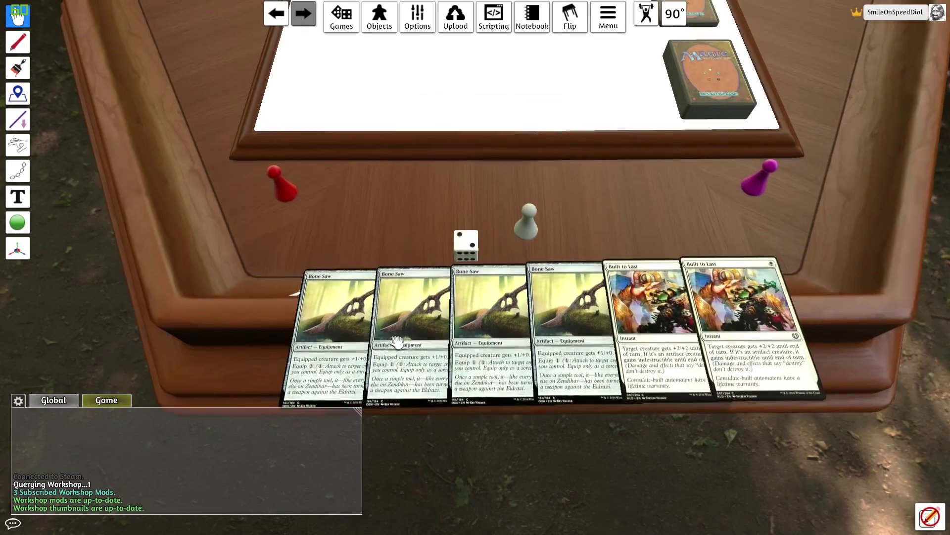
Play the Bone Saw and Built to Last cards from the hand onto the play area in two rows.
{"action": "left_click_drag", "start_coordinate": [394, 340], "coordinate": [492, 112]}
{"action": "left_click_drag", "start_coordinate": [490, 341], "coordinate": [571, 124]}
{"action": "left_click_drag", "start_coordinate": [450, 342], "coordinate": [413, 42]}
{"action": "key", "text": "w"}
{"action": "left_click_drag", "start_coordinate": [526, 337], "coordinate": [498, 107]}
{"action": "key", "text": "w"}
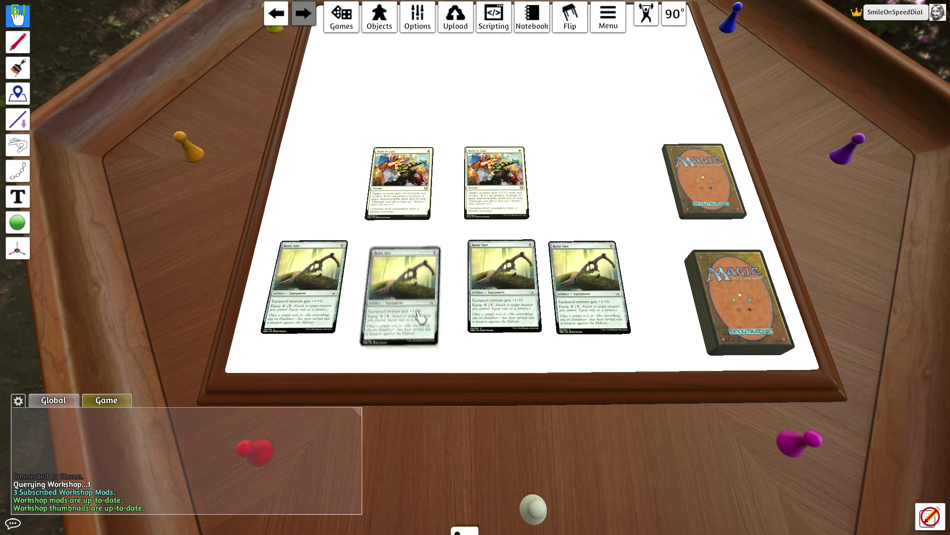
Straighten the Bone Saw cards into an evenly spaced row in front of the Built to Last cards.
{"action": "left_click_drag", "start_coordinate": [418, 318], "coordinate": [429, 312]}
{"action": "left_click_drag", "start_coordinate": [307, 309], "coordinate": [343, 310]}
{"action": "left_click_drag", "start_coordinate": [409, 309], "coordinate": [421, 312]}
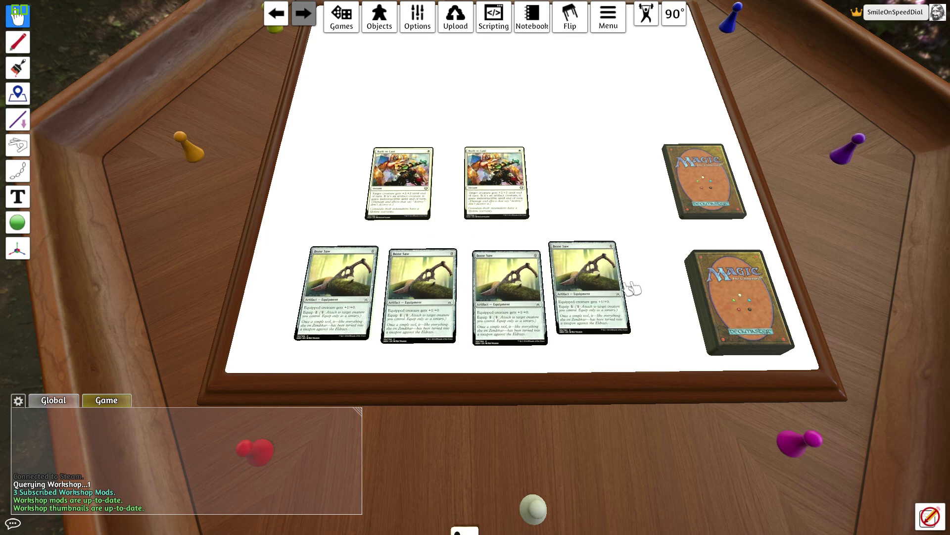